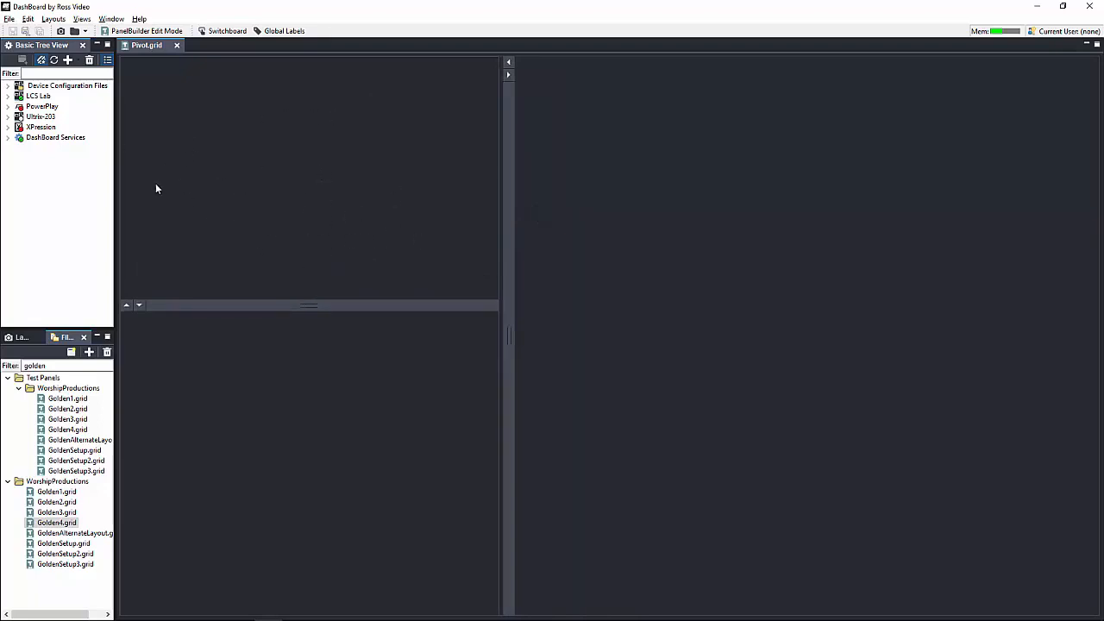
Step: Start adding a new PTZ Camera connection and enter the IP address 10.65.110.223
{"action": "left_click", "coordinate": [67, 59]}
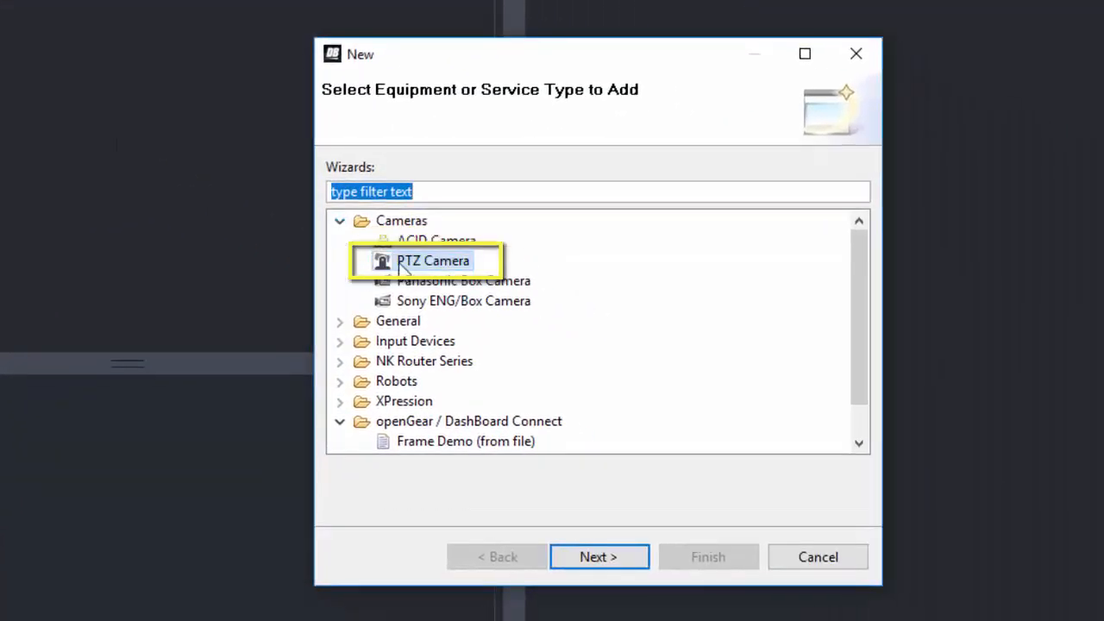
{"action": "left_click", "coordinate": [402, 268]}
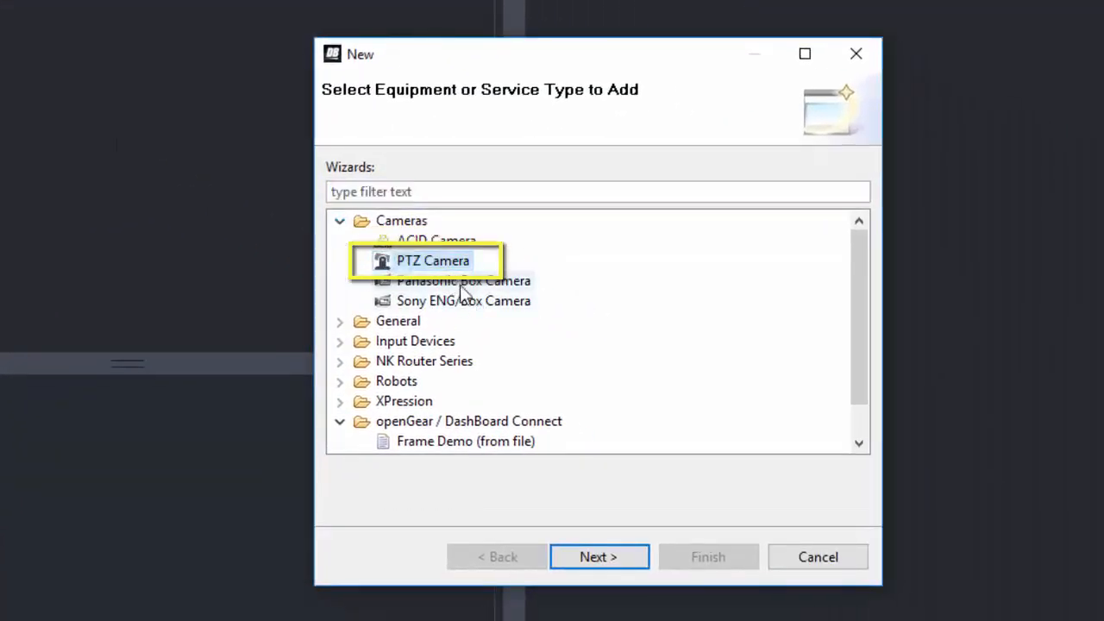
{"action": "left_click", "coordinate": [601, 557]}
{"action": "type", "text": "10.65.110.223"}
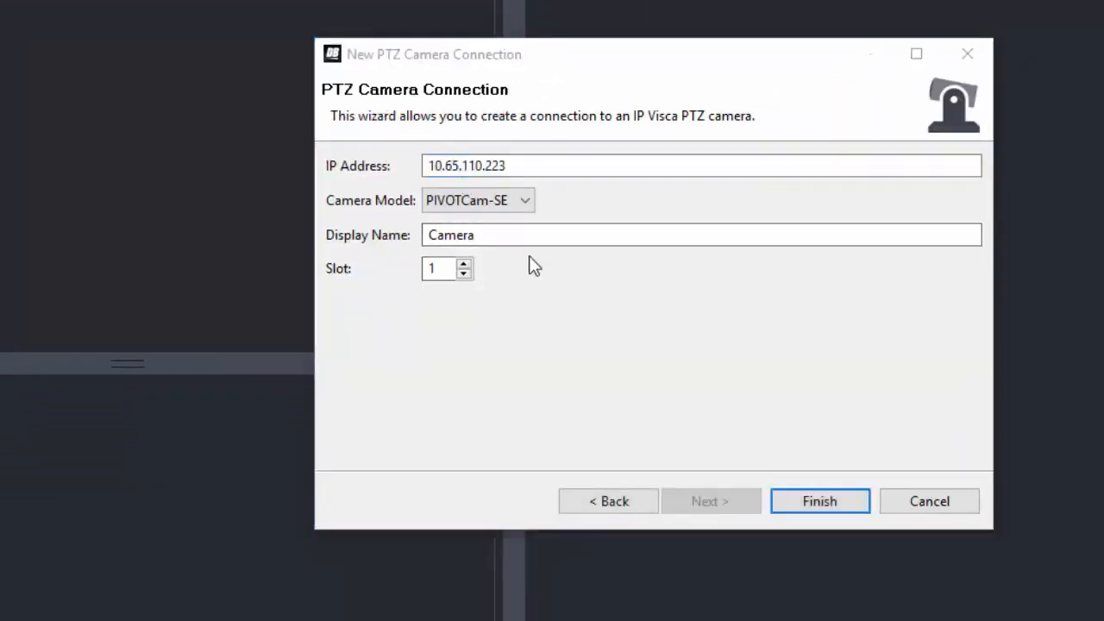
Step: Set the camera's display name to CenterCamera and finish creating the connection
{"action": "left_click_drag", "start_coordinate": [530, 239], "coordinate": [329, 227]}
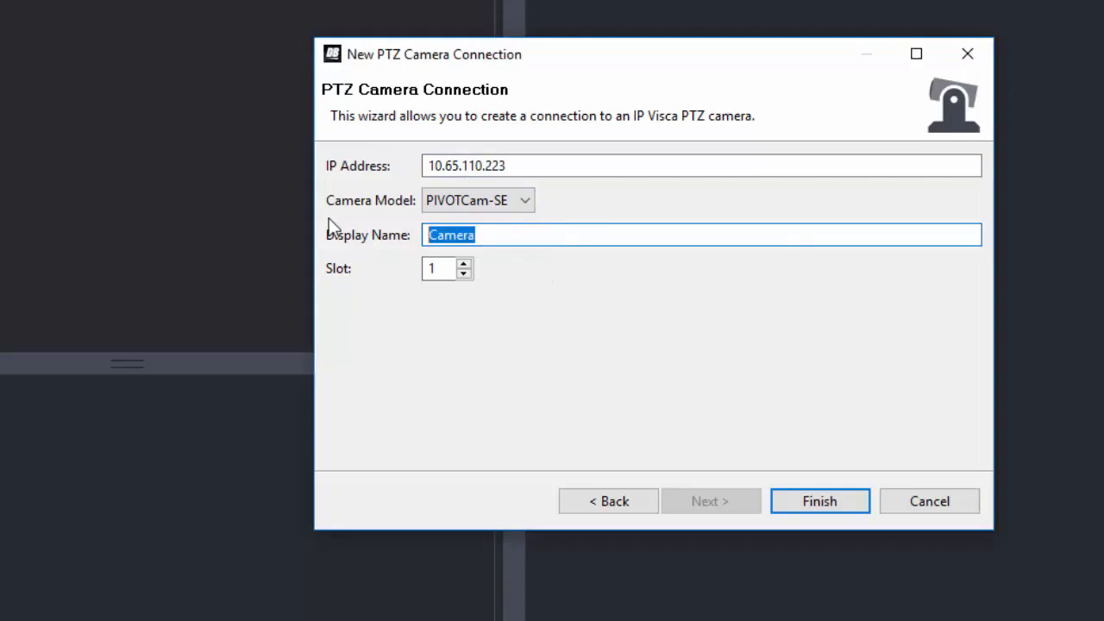
{"action": "type", "text": "CenterCamera"}
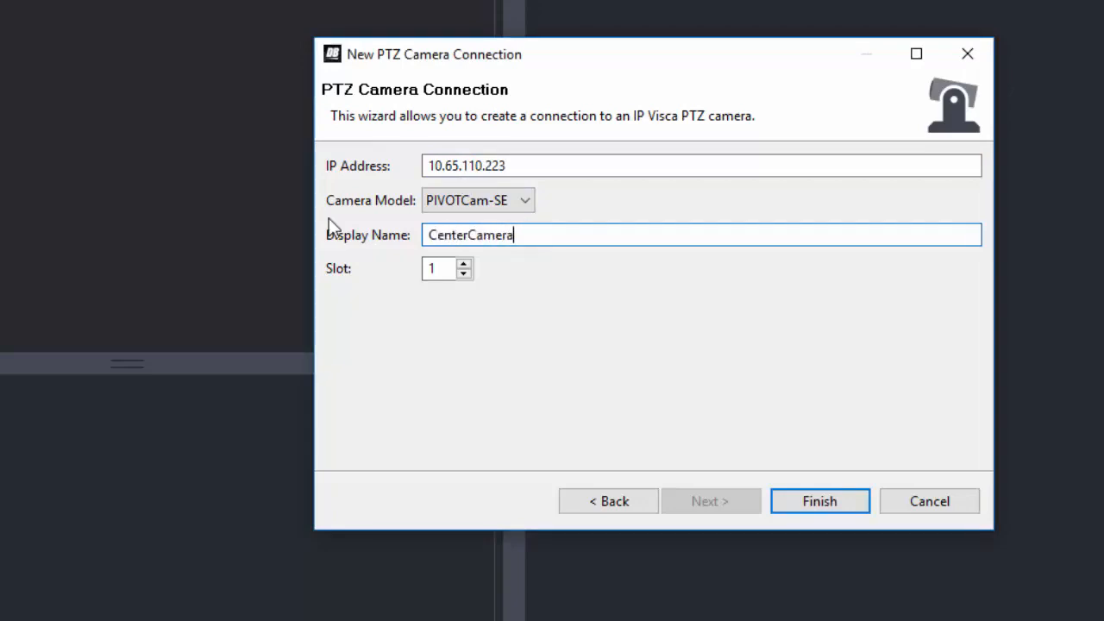
{"action": "left_click", "coordinate": [806, 502]}
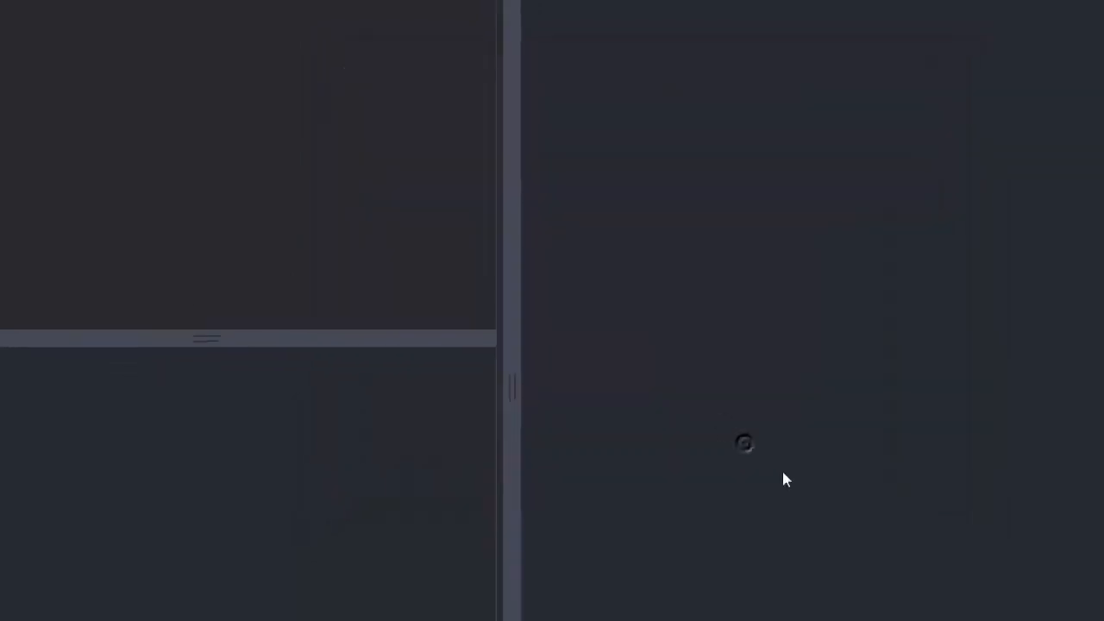
Step: Open the CenterCamera's Remote Control panel from the PTZ Cameras device tree
{"action": "left_click", "coordinate": [8, 148]}
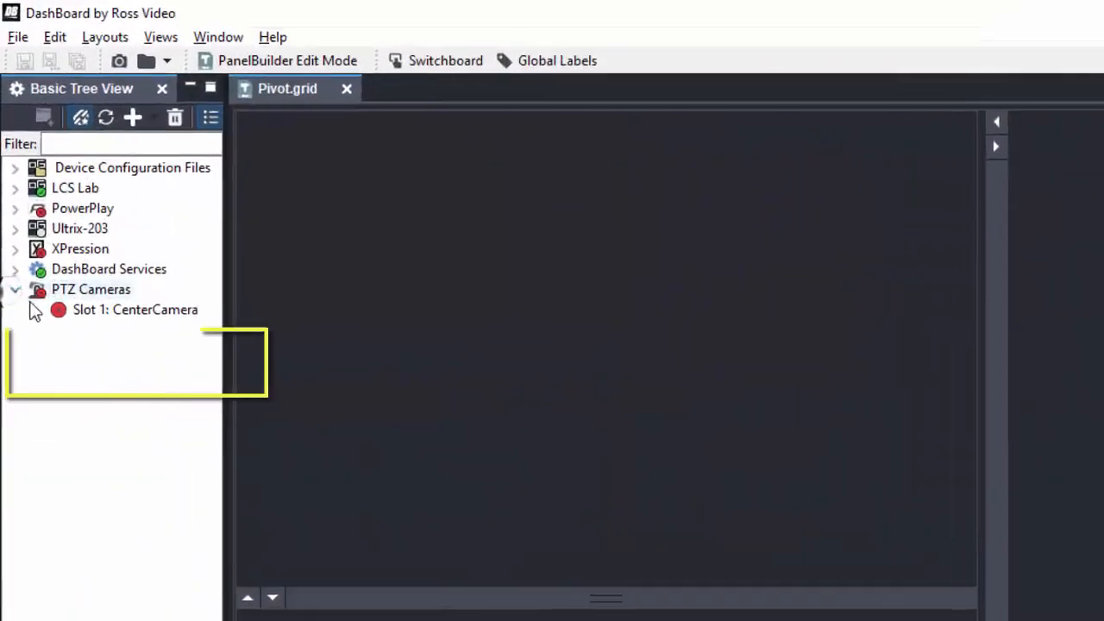
{"action": "left_click", "coordinate": [35, 302]}
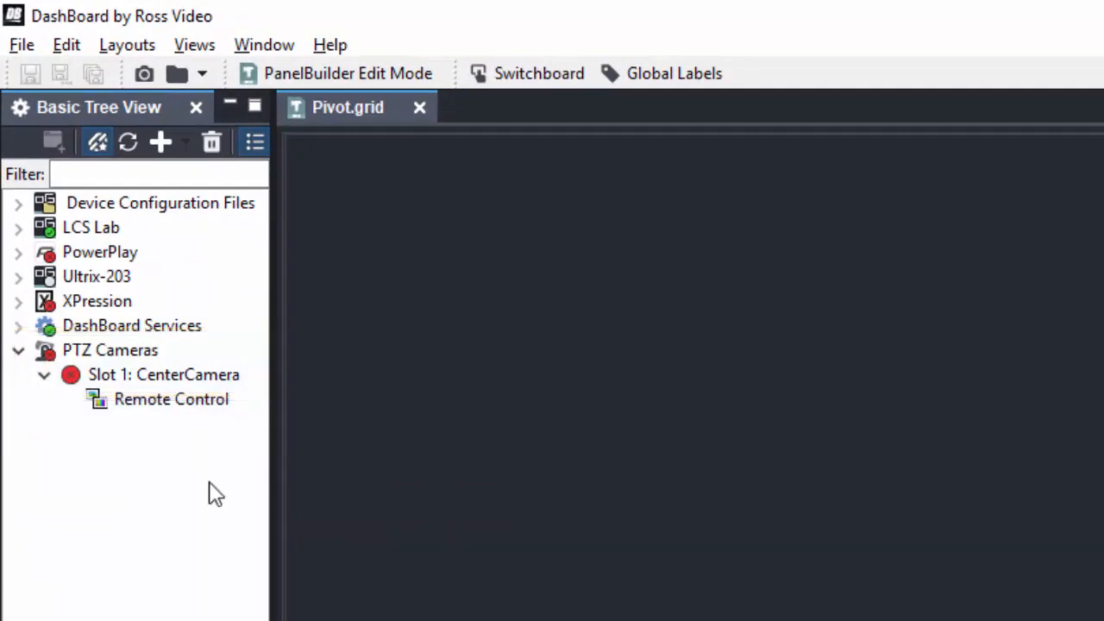
{"action": "double_click", "coordinate": [189, 403]}
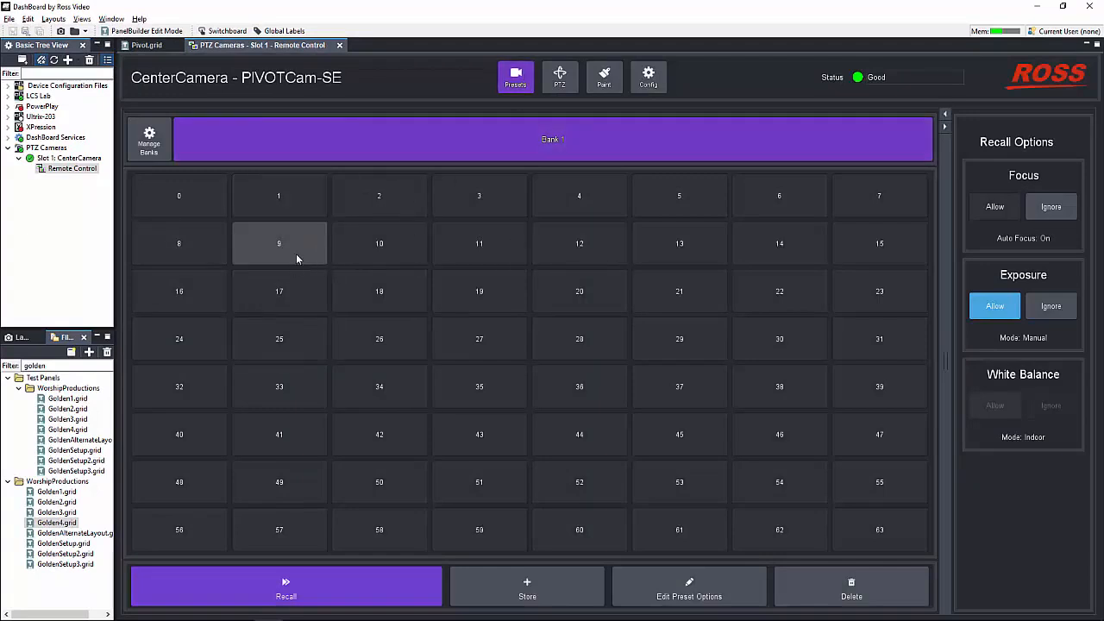
Step: Show the PTZ page and dock the remote control panel beside Pivot.grid, resizing the split panes
{"action": "left_click", "coordinate": [560, 78]}
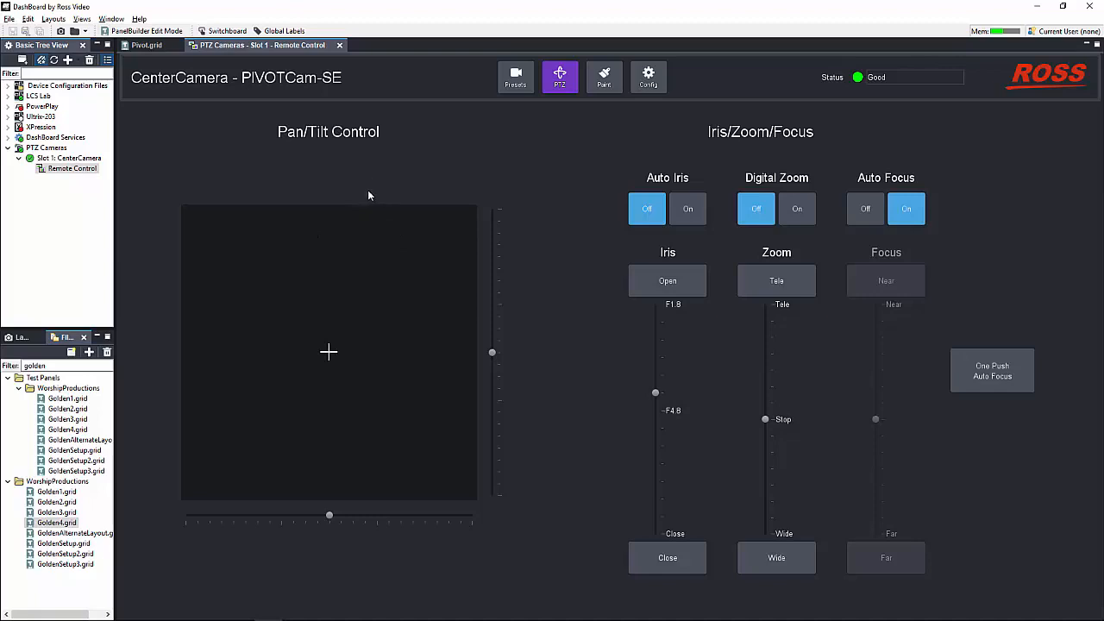
{"action": "left_click_drag", "start_coordinate": [276, 47], "coordinate": [1091, 156]}
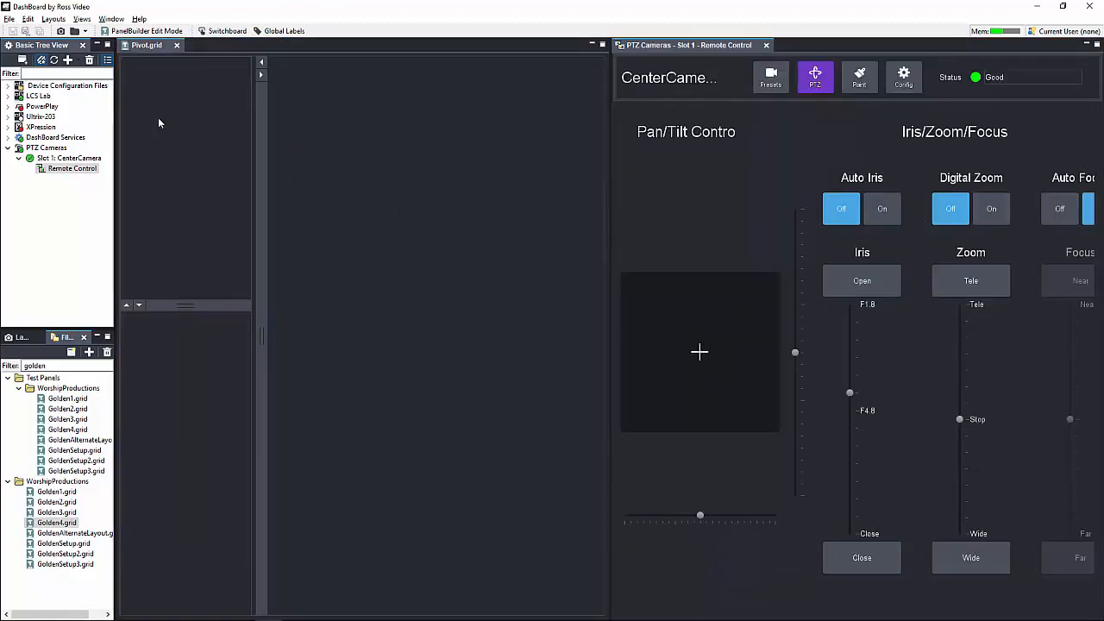
{"action": "left_click_drag", "start_coordinate": [261, 141], "coordinate": [488, 172]}
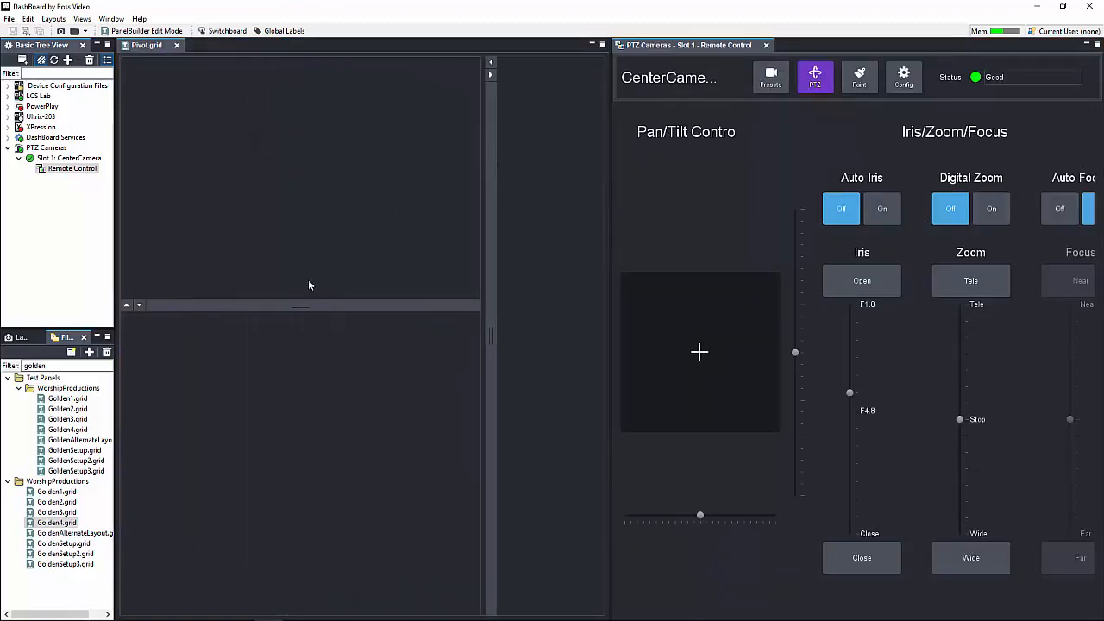
{"action": "left_click_drag", "start_coordinate": [300, 305], "coordinate": [293, 280]}
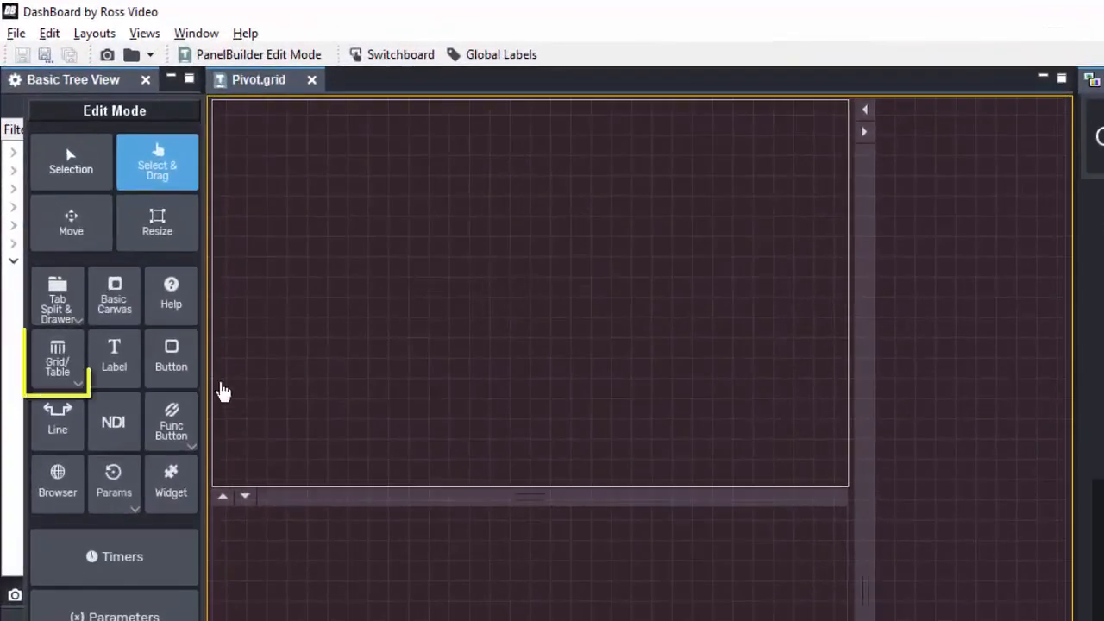
Step: Draw a table across the upper split pane with 1 row and 4 columns
{"action": "left_click", "coordinate": [62, 359]}
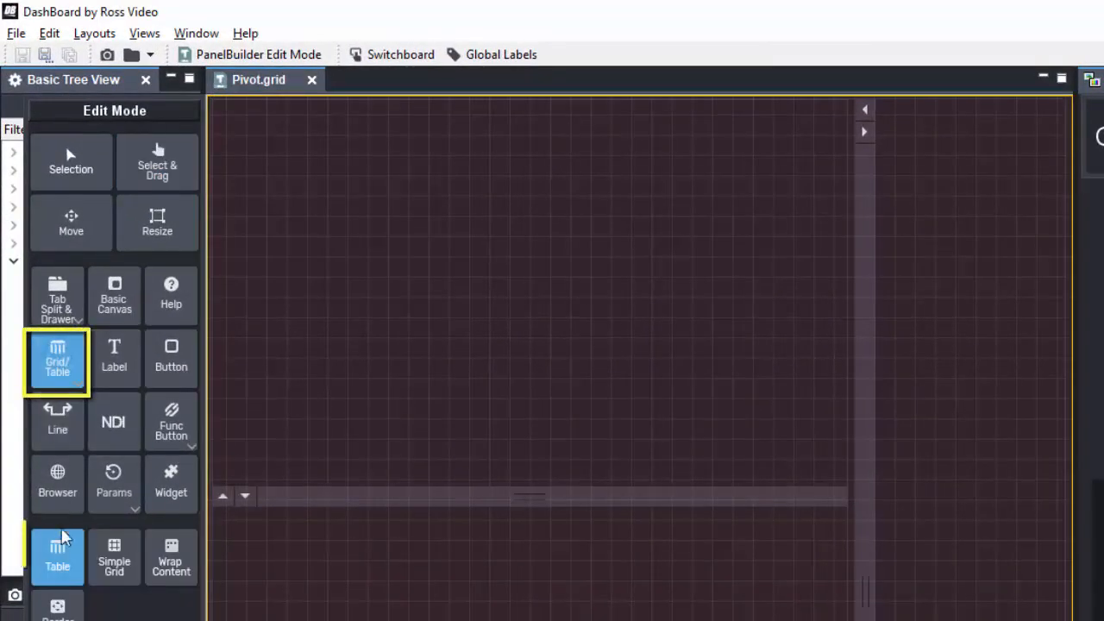
{"action": "left_click_drag", "start_coordinate": [215, 101], "coordinate": [846, 483]}
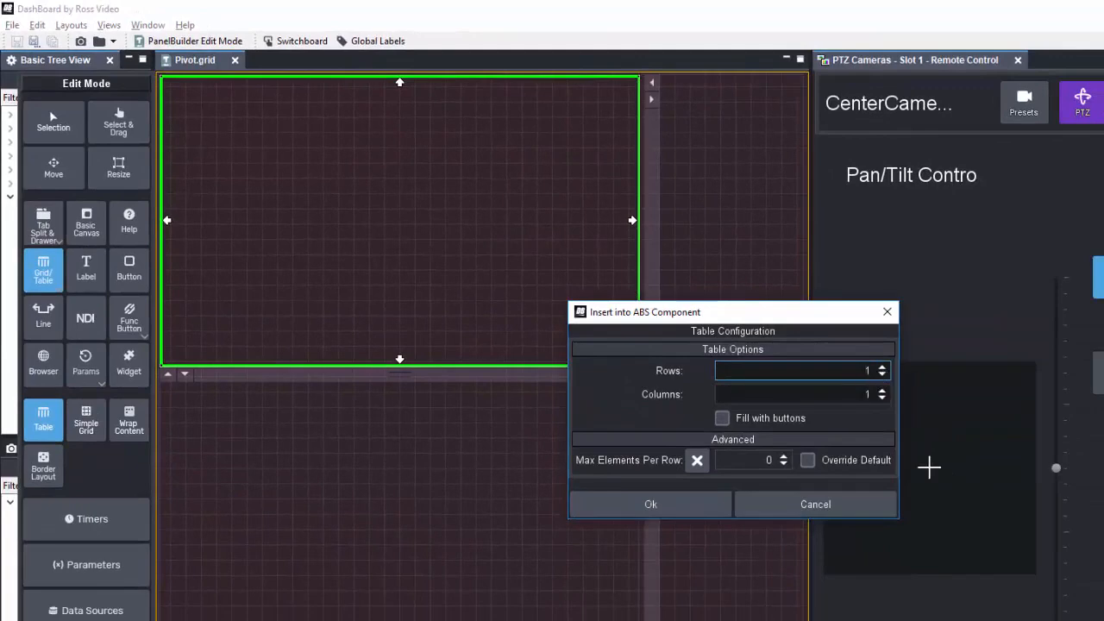
{"action": "left_click", "coordinate": [882, 391]}
{"action": "left_click", "coordinate": [882, 392]}
{"action": "left_click", "coordinate": [882, 391]}
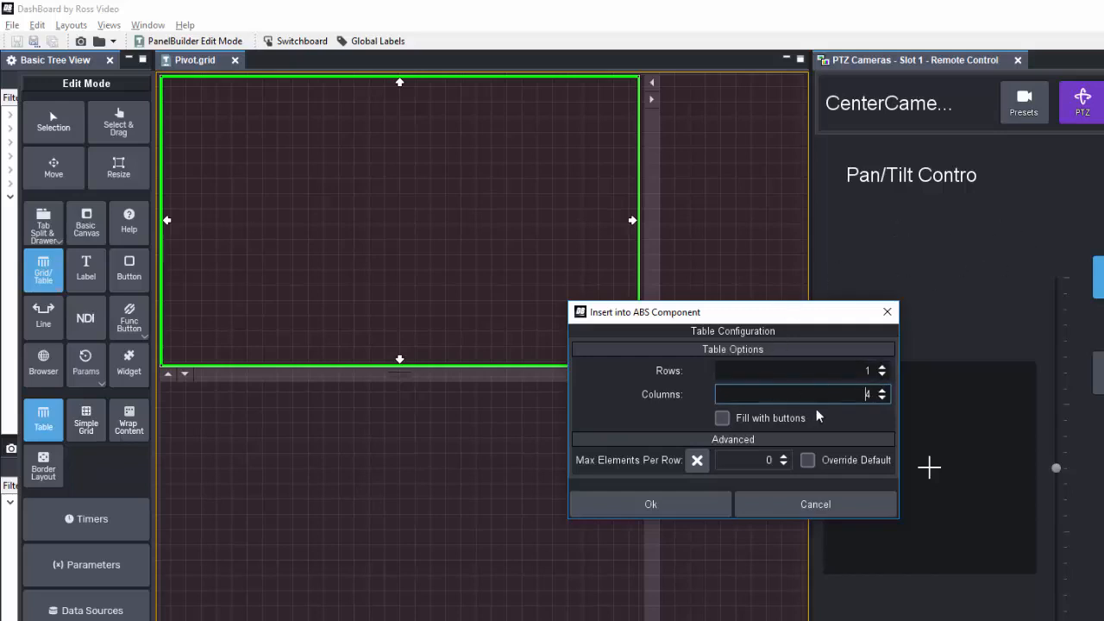
{"action": "left_click", "coordinate": [699, 503]}
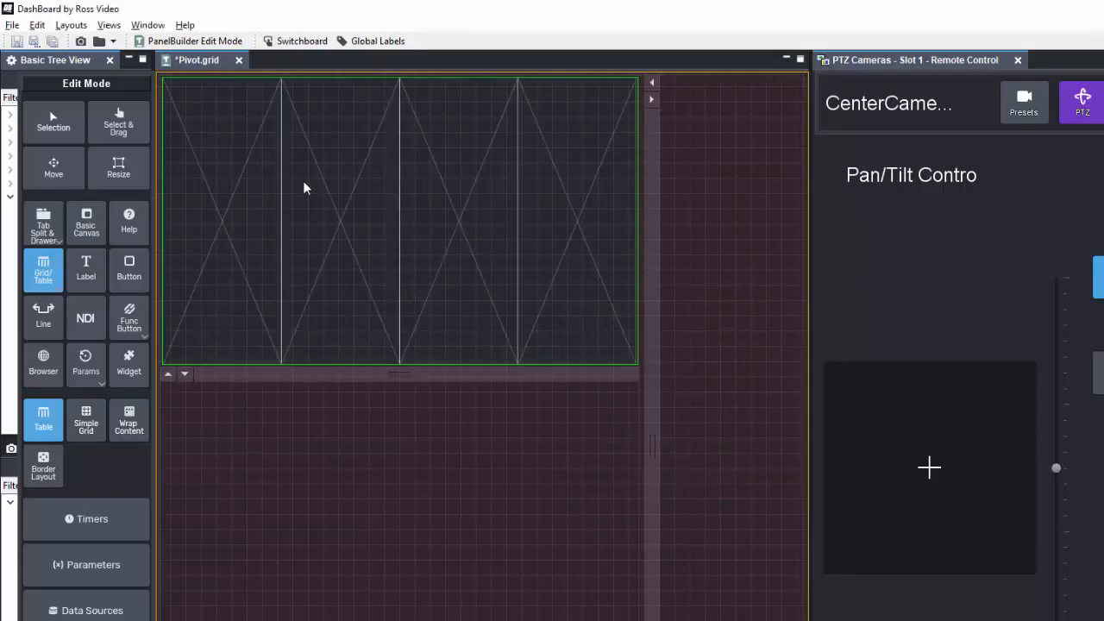
{"action": "key", "text": "Escape"}
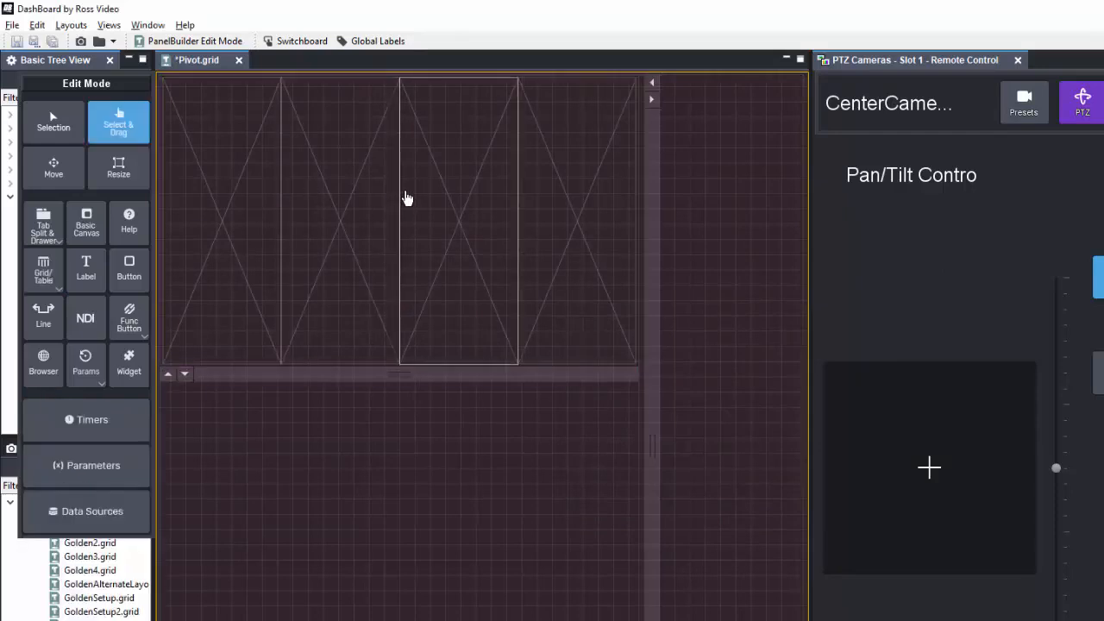
Step: Drag the Pan/Tilt control from the camera panel into the table's first cell, adding it to the table
{"action": "left_click", "coordinate": [879, 274]}
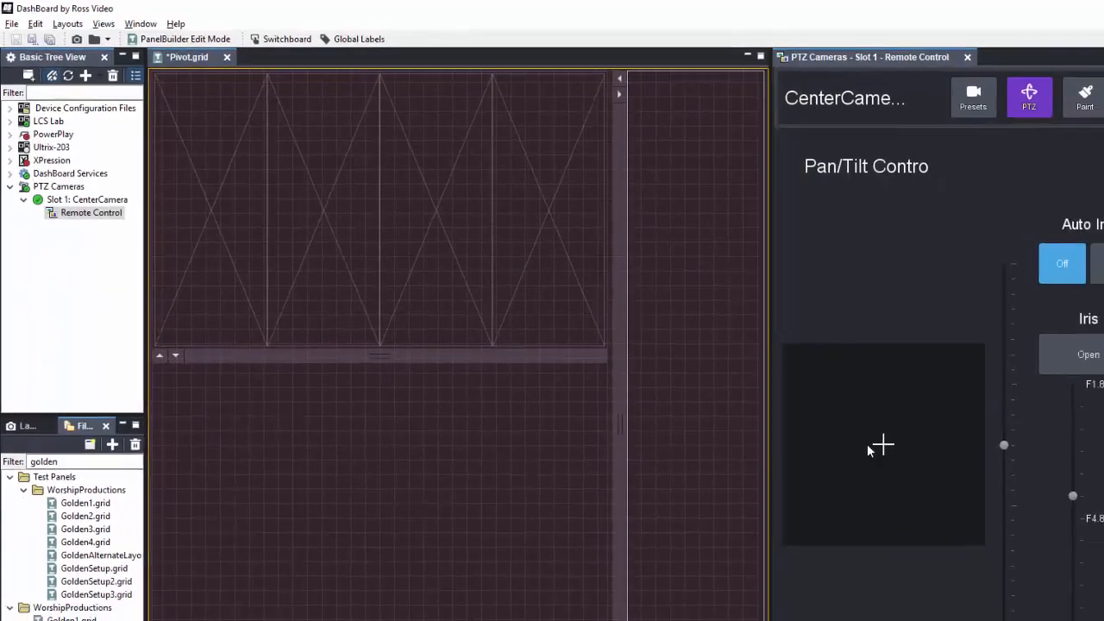
{"action": "key", "text": "ctrl+g"}
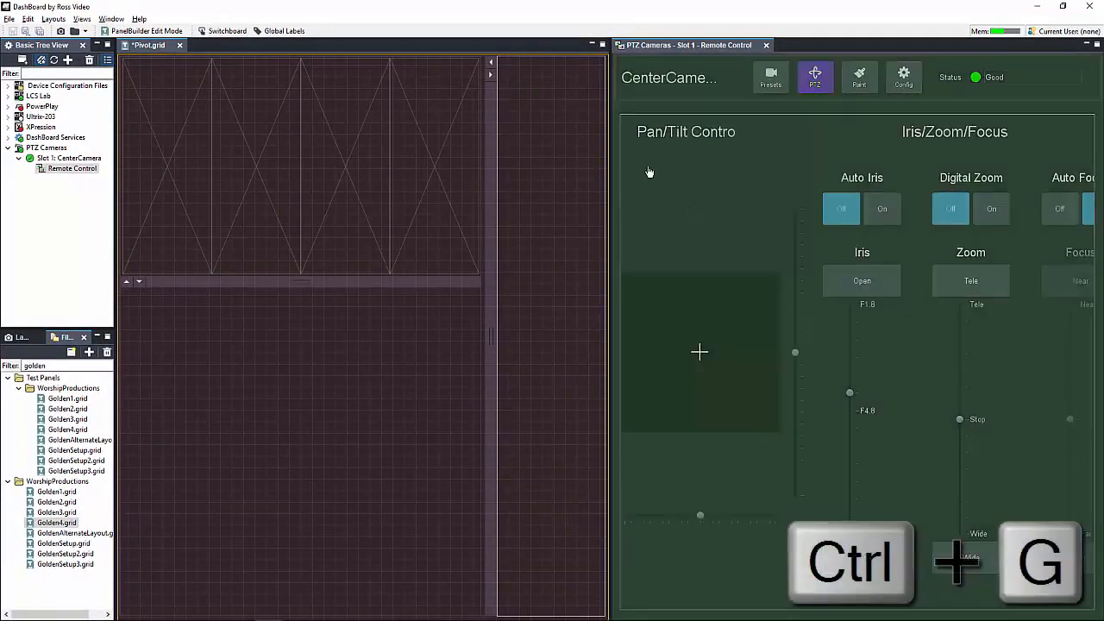
{"action": "left_click_drag", "start_coordinate": [728, 409], "coordinate": [188, 226]}
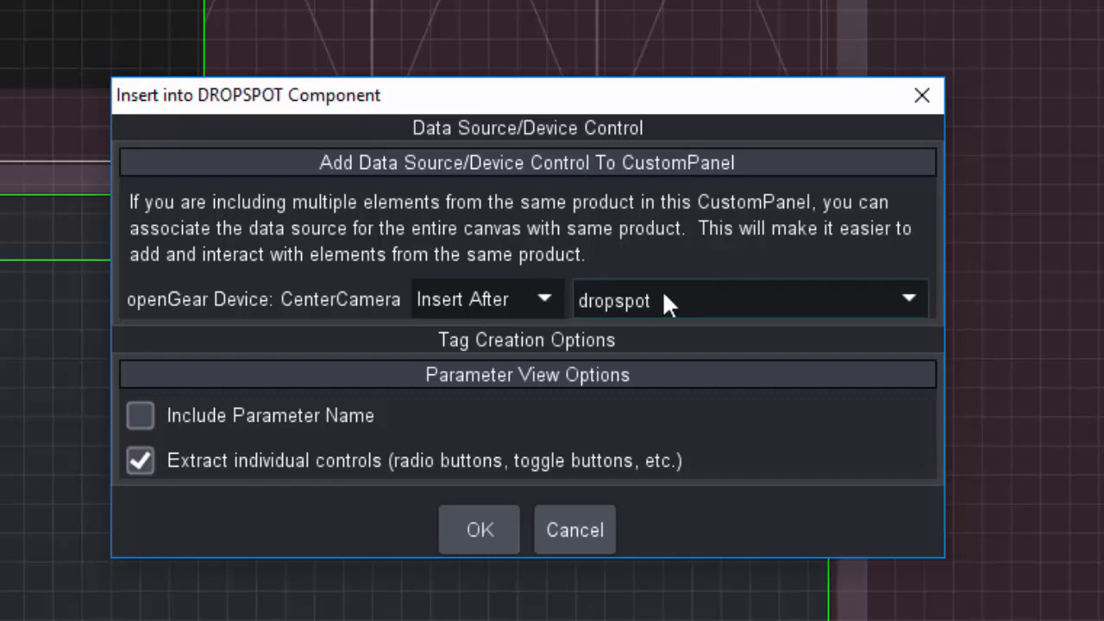
{"action": "left_click", "coordinate": [619, 299]}
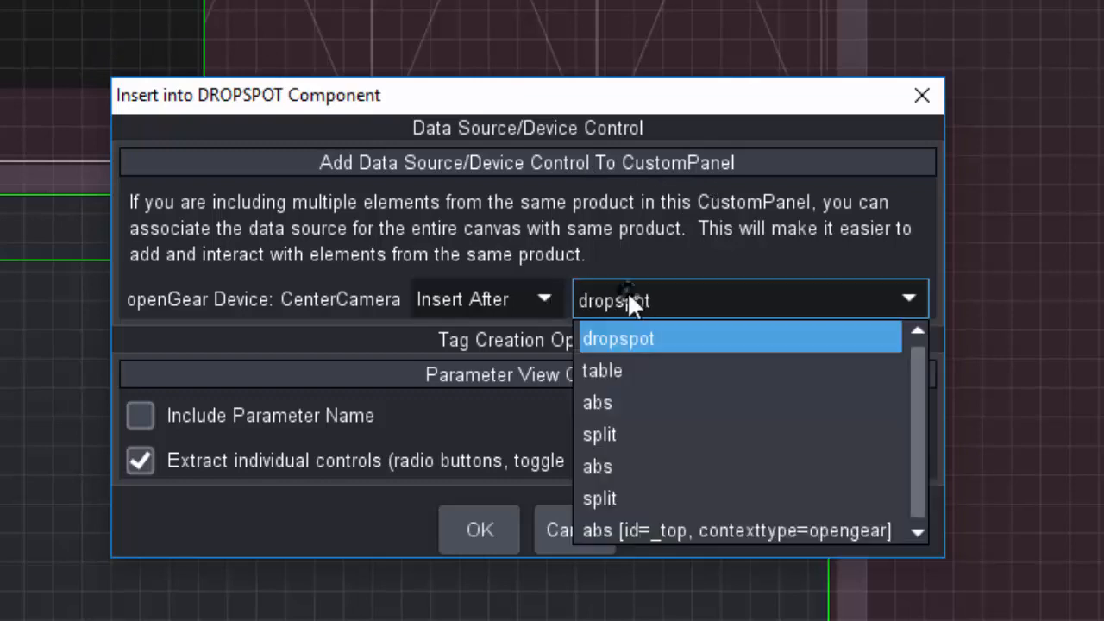
{"action": "left_click", "coordinate": [635, 365]}
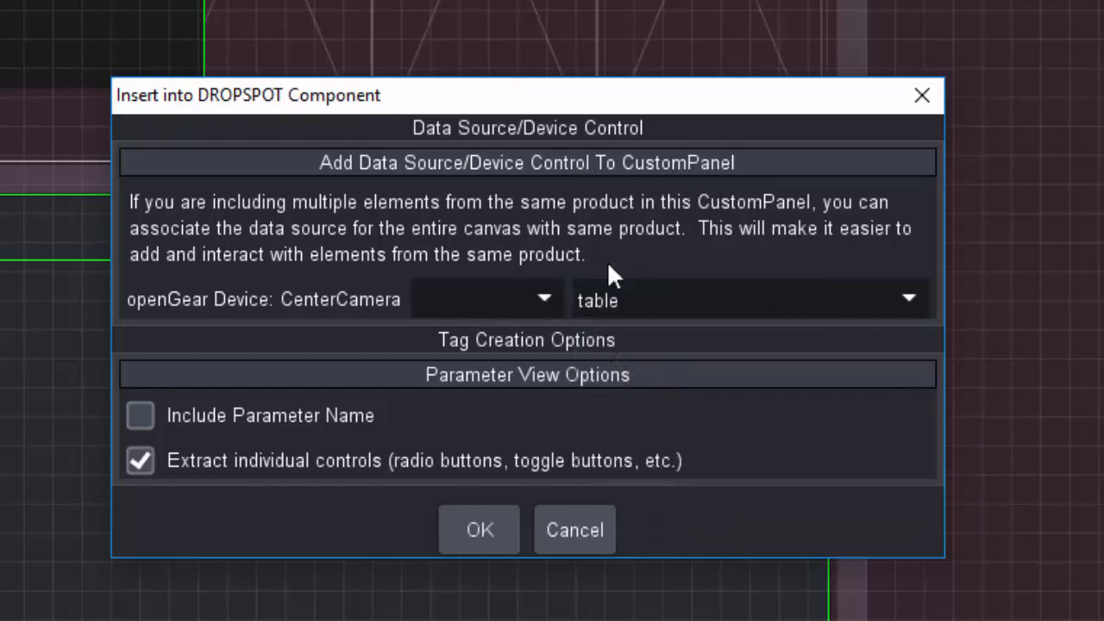
{"action": "left_click", "coordinate": [542, 298]}
{"action": "left_click", "coordinate": [484, 332]}
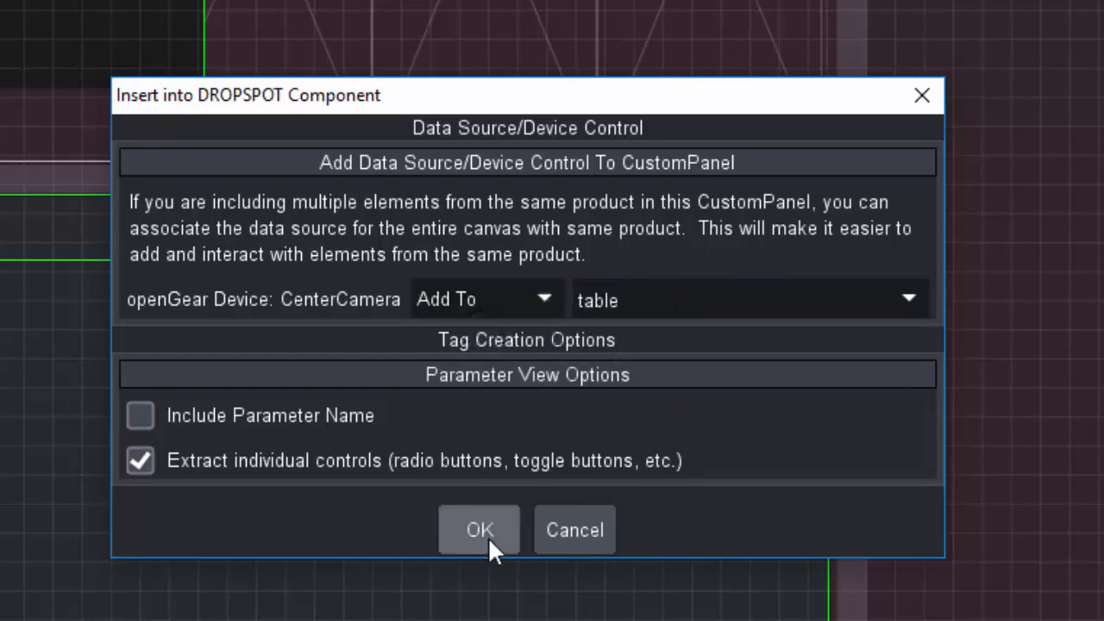
{"action": "left_click", "coordinate": [488, 536]}
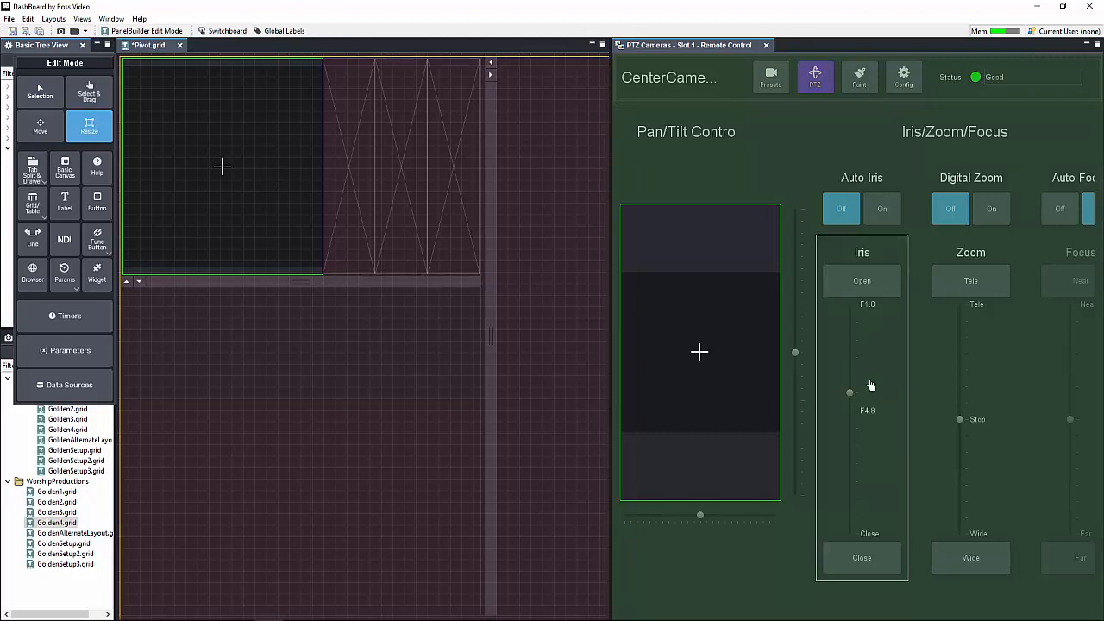
Step: Drag the Iris and Zoom controls into the next table cells and show the camera's Presets page
{"action": "left_click_drag", "start_coordinate": [871, 387], "coordinate": [357, 180]}
{"action": "left_click_drag", "start_coordinate": [919, 371], "coordinate": [430, 149]}
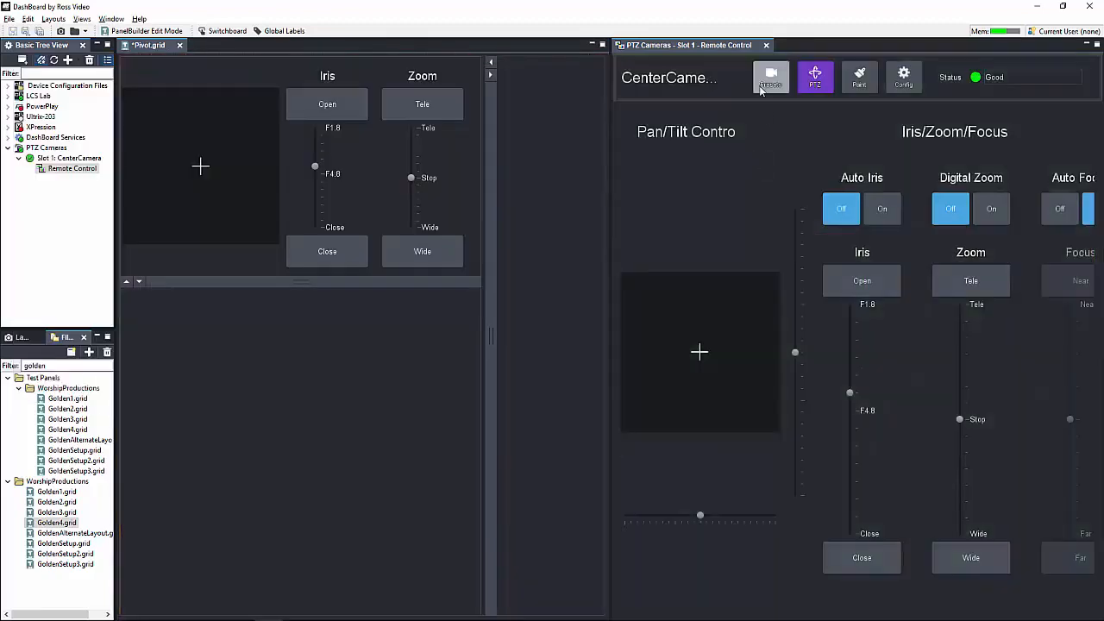
{"action": "left_click", "coordinate": [760, 86]}
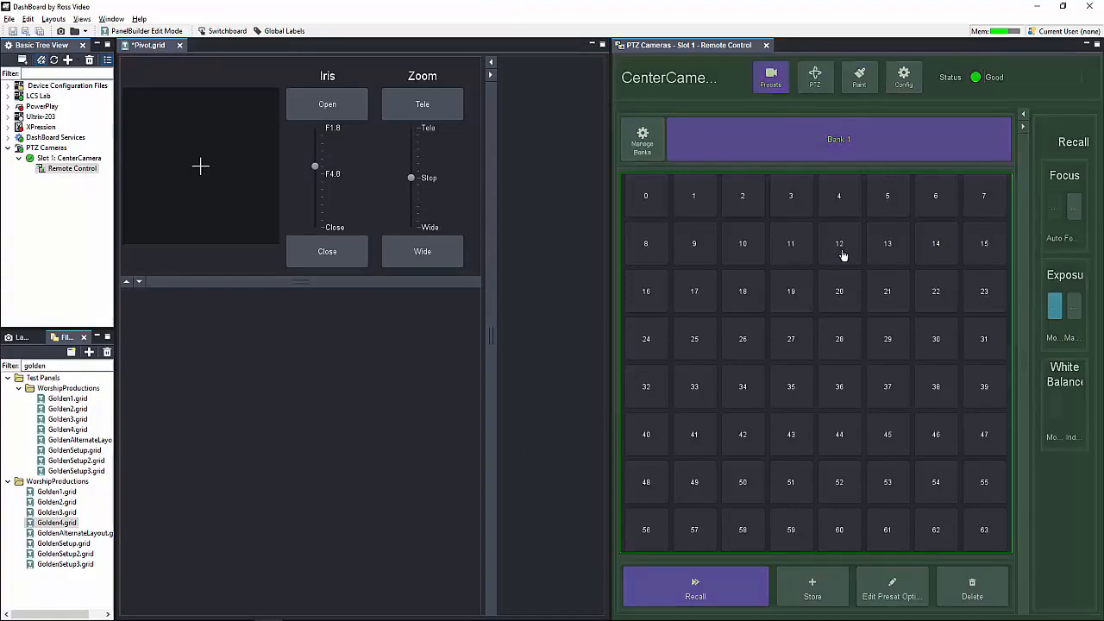
{"action": "mouse_move", "coordinate": [840, 348]}
{"action": "left_mouse_down"}
{"action": "mouse_move", "coordinate": [703, 365]}
{"action": "mouse_move", "coordinate": [525, 291]}
{"action": "mouse_move", "coordinate": [472, 233]}
{"action": "mouse_move", "coordinate": [530, 242]}
{"action": "mouse_move", "coordinate": [468, 216]}
{"action": "mouse_move", "coordinate": [554, 293]}
{"action": "mouse_move", "coordinate": [486, 256]}
{"action": "mouse_move", "coordinate": [740, 320]}
{"action": "mouse_move", "coordinate": [824, 355]}
{"action": "mouse_move", "coordinate": [834, 346]}
{"action": "left_mouse_up"}
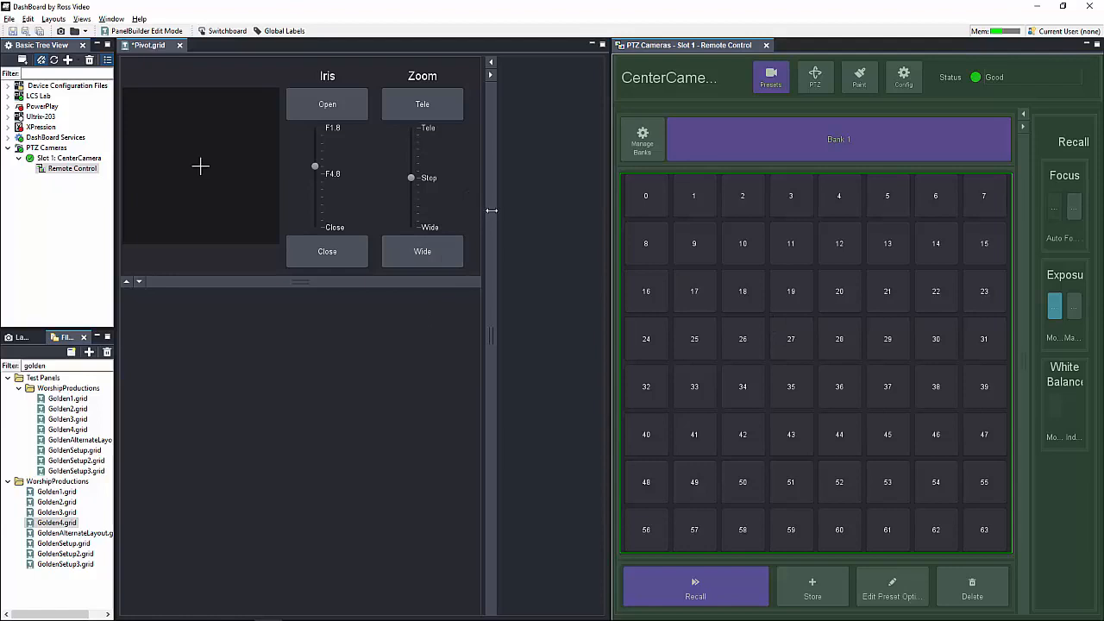
Step: Enter edit mode and insert a Simple Grid into the empty fourth table cell
{"action": "key", "text": "ctrl+e"}
{"action": "left_click", "coordinate": [468, 188]}
{"action": "left_click", "coordinate": [473, 175]}
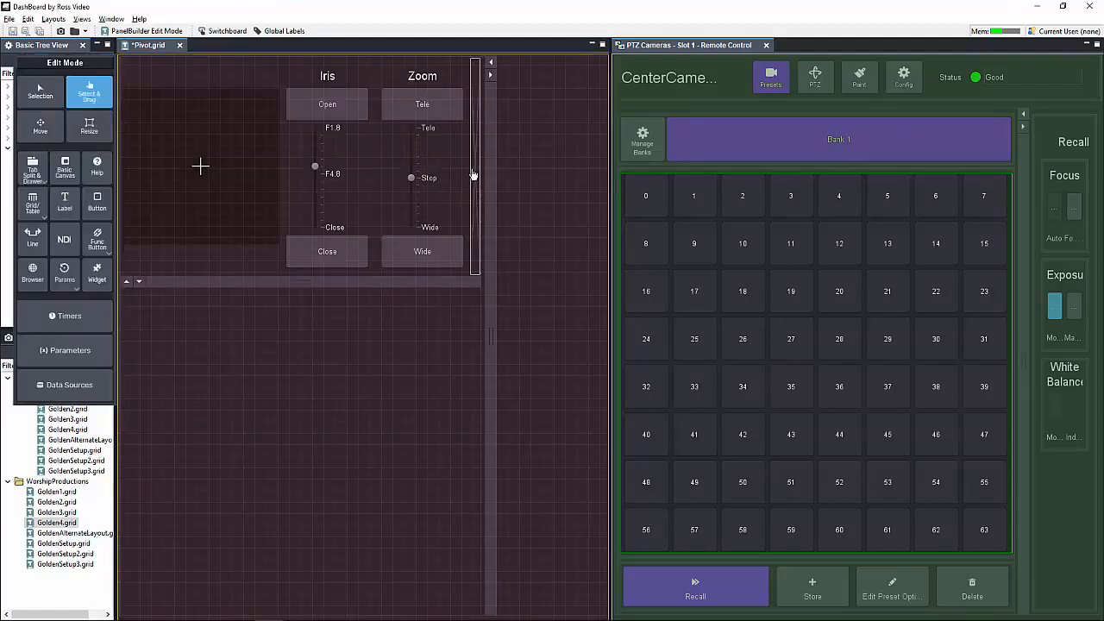
{"action": "left_click", "coordinate": [438, 148]}
{"action": "left_click", "coordinate": [474, 129]}
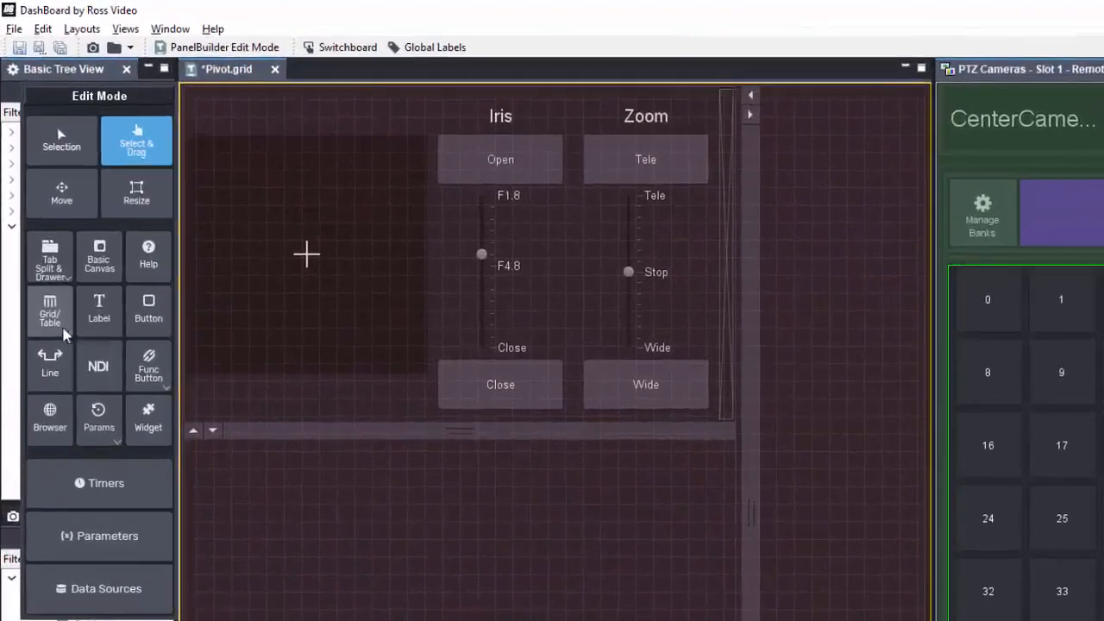
{"action": "left_click", "coordinate": [60, 324]}
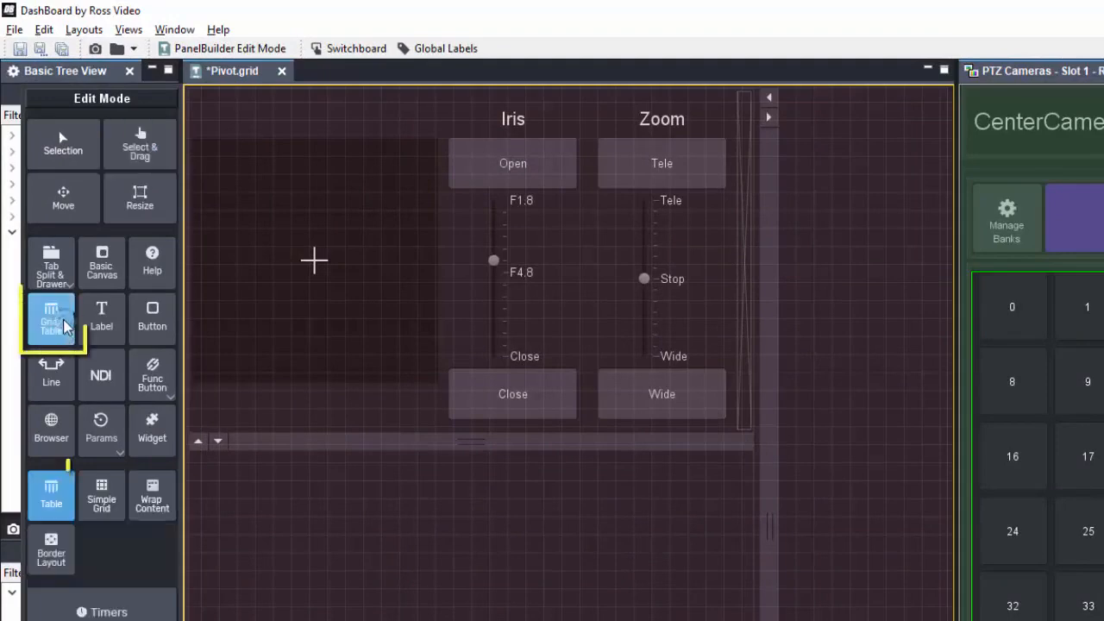
{"action": "left_click", "coordinate": [101, 496]}
{"action": "left_click", "coordinate": [739, 130]}
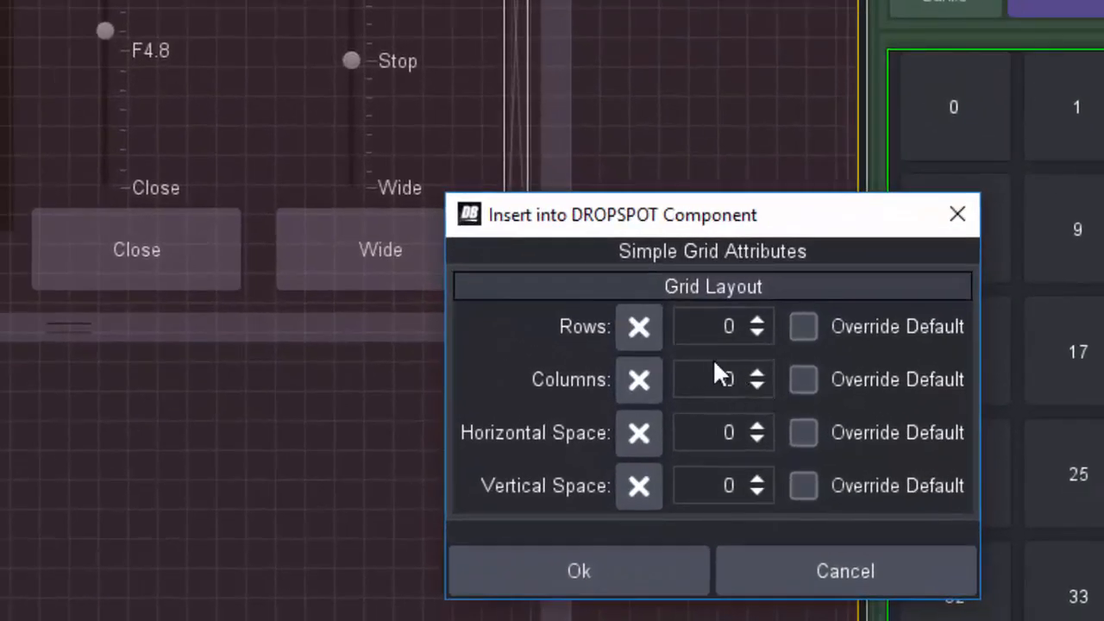
Step: Configure the new Simple Grid with 4 rows and a vertical space of 10, overriding both defaults, and confirm
{"action": "left_click", "coordinate": [803, 326]}
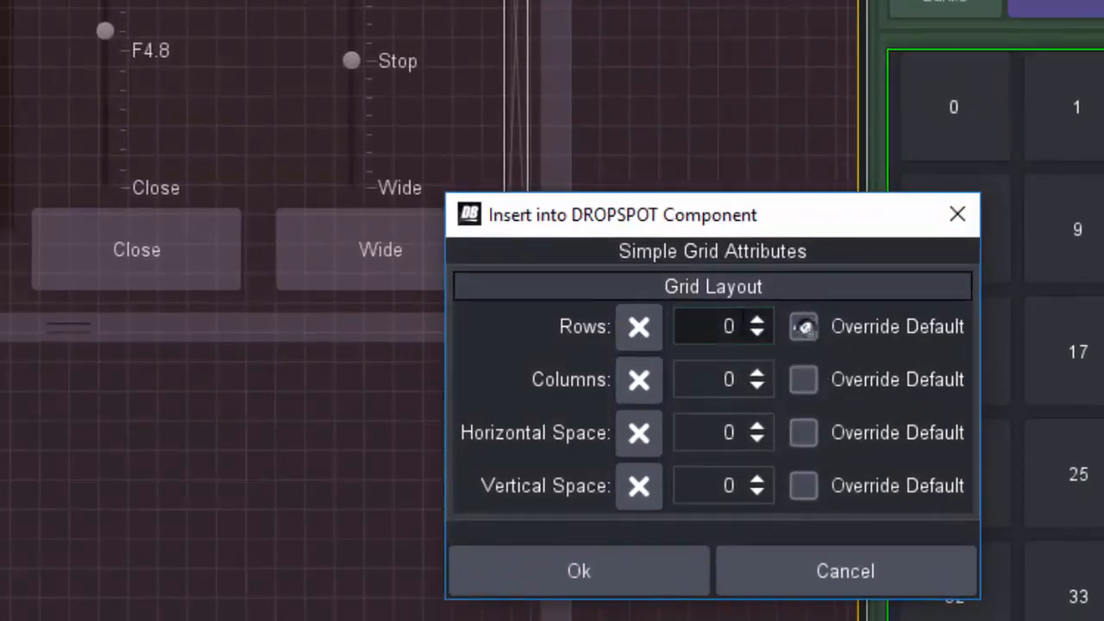
{"action": "left_click", "coordinate": [756, 321]}
{"action": "left_click", "coordinate": [756, 321]}
{"action": "left_click", "coordinate": [757, 321]}
{"action": "left_click", "coordinate": [757, 321]}
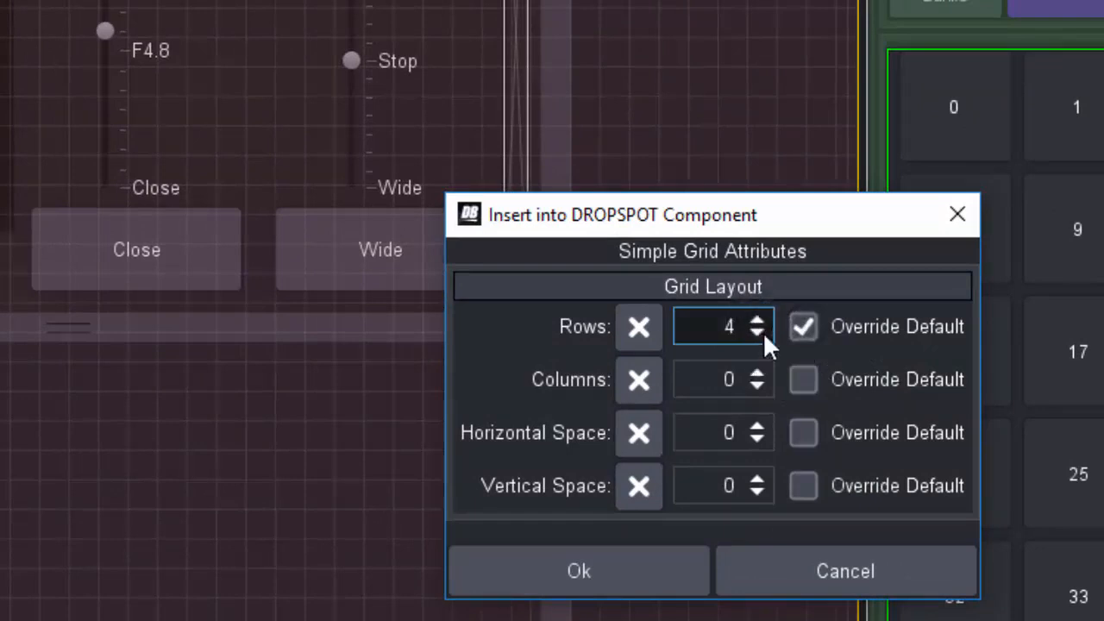
{"action": "left_click", "coordinate": [805, 485]}
{"action": "left_click", "coordinate": [756, 480]}
{"action": "left_click", "coordinate": [757, 479]}
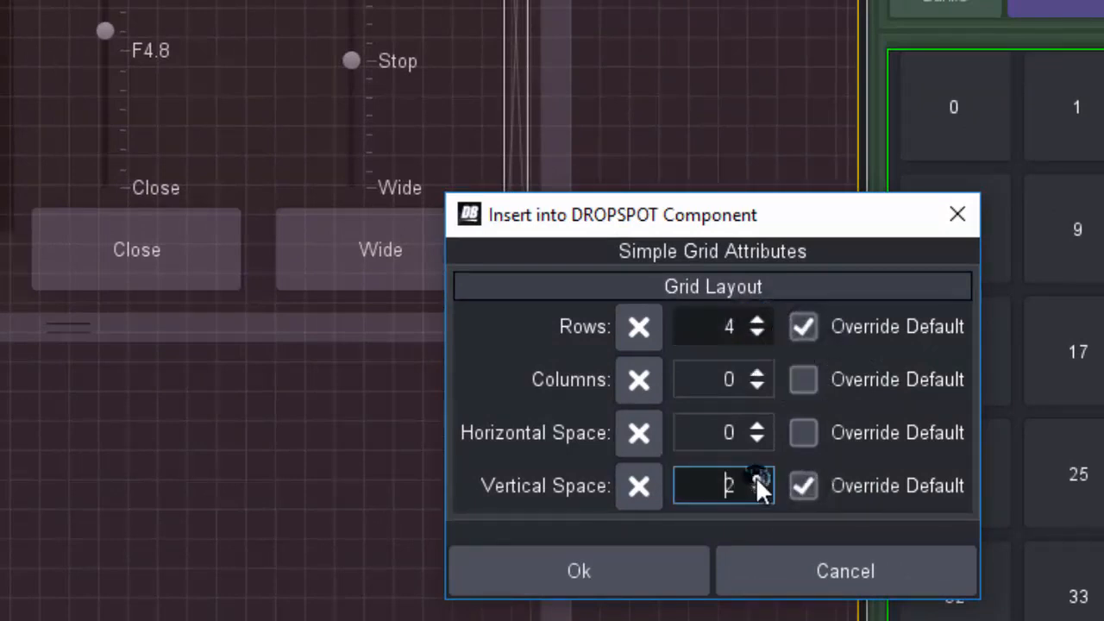
{"action": "left_click", "coordinate": [757, 476]}
{"action": "left_click", "coordinate": [623, 565]}
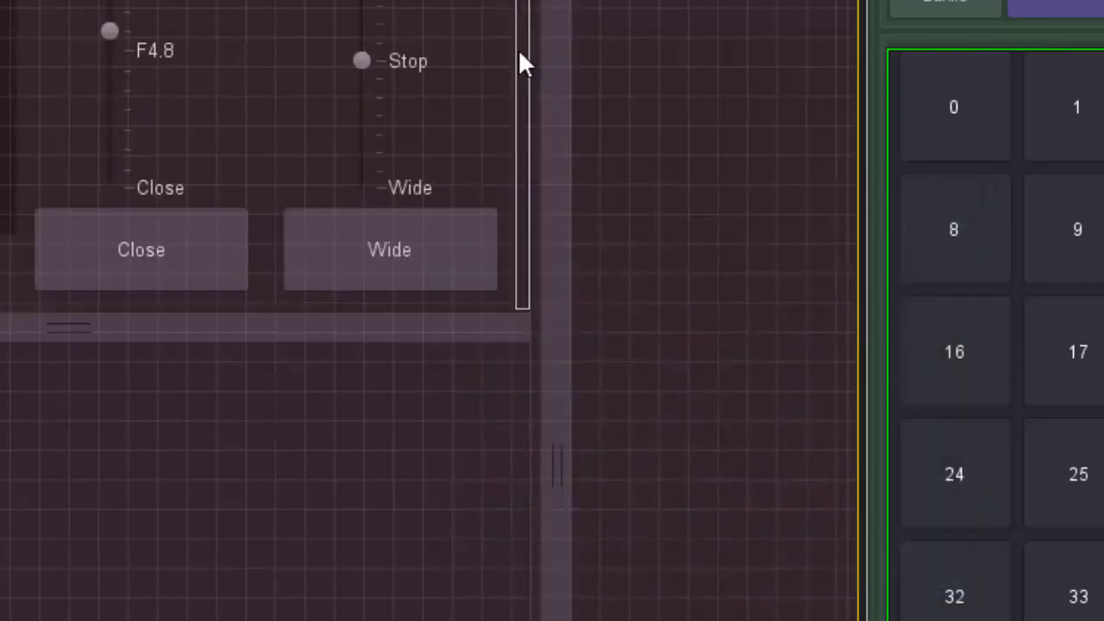
Step: Open the simple grid's component settings and set its table cell width to 80 with the override enabled
{"action": "key", "text": "Tab"}
{"action": "key", "text": "Tab"}
{"action": "key", "text": "Tab"}
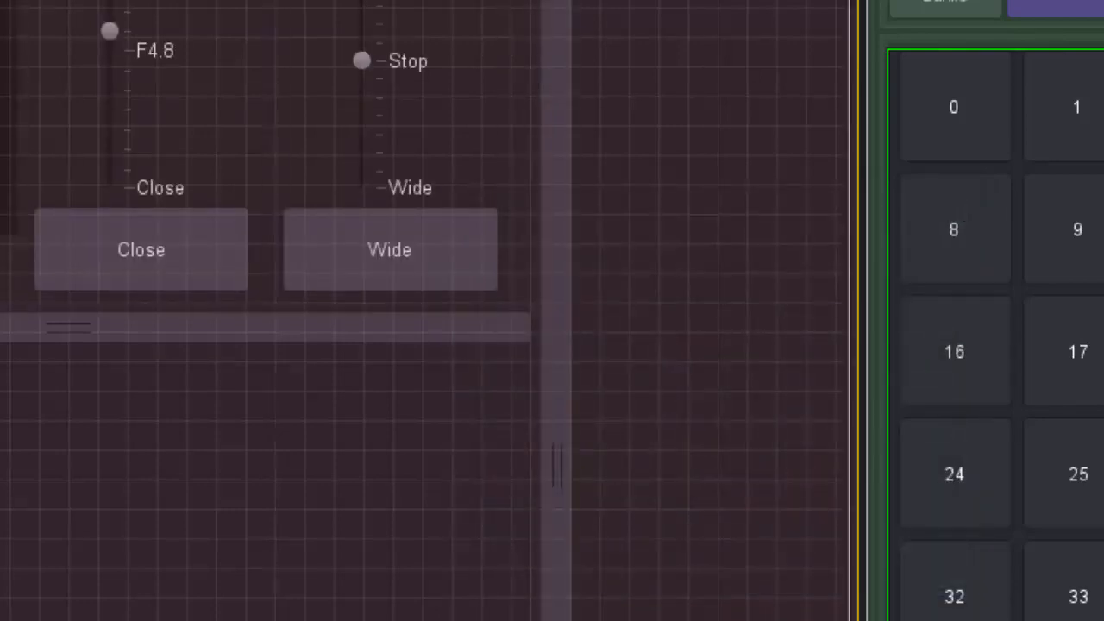
{"action": "key", "text": "Tab"}
{"action": "key", "text": "Return"}
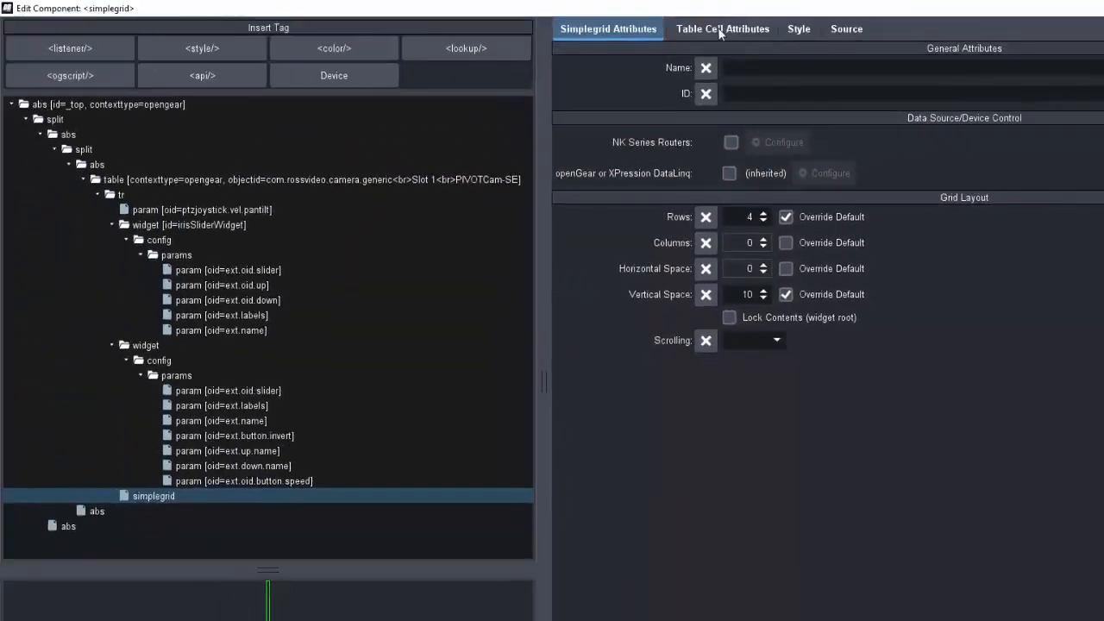
{"action": "left_click", "coordinate": [720, 31]}
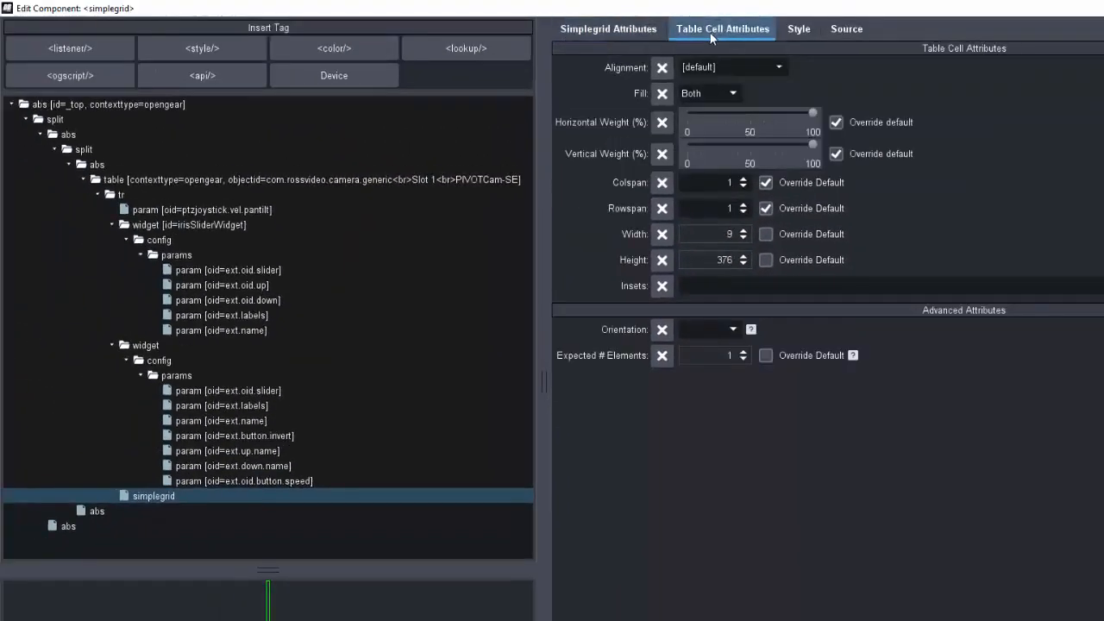
{"action": "left_click", "coordinate": [765, 233]}
{"action": "key", "text": "shift+Tab"}
{"action": "type", "text": "80"}
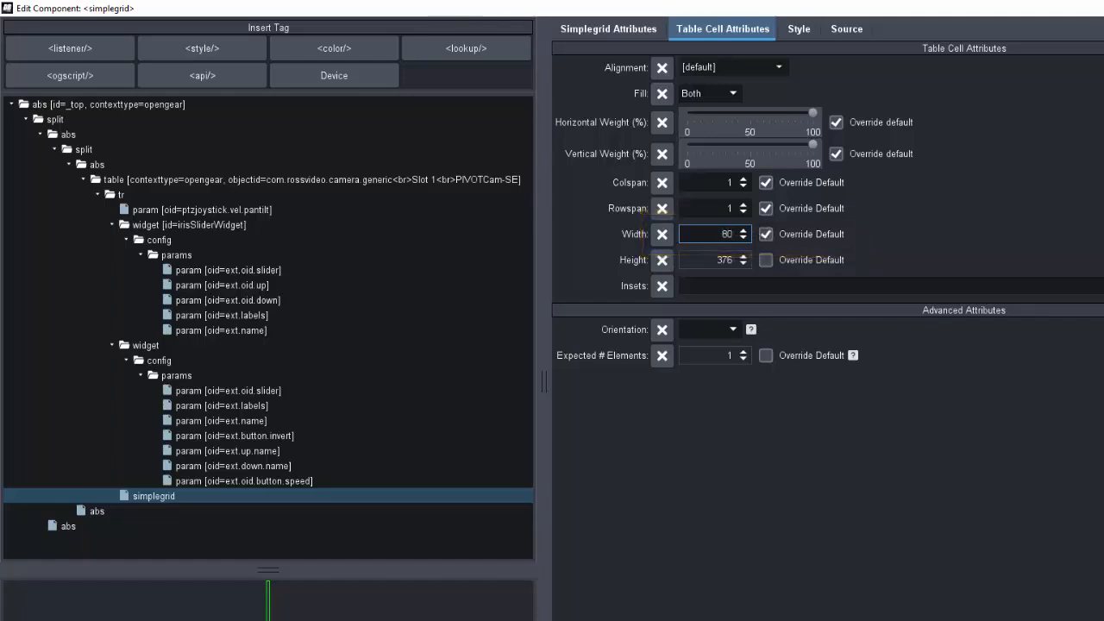
{"action": "left_click", "coordinate": [664, 618]}
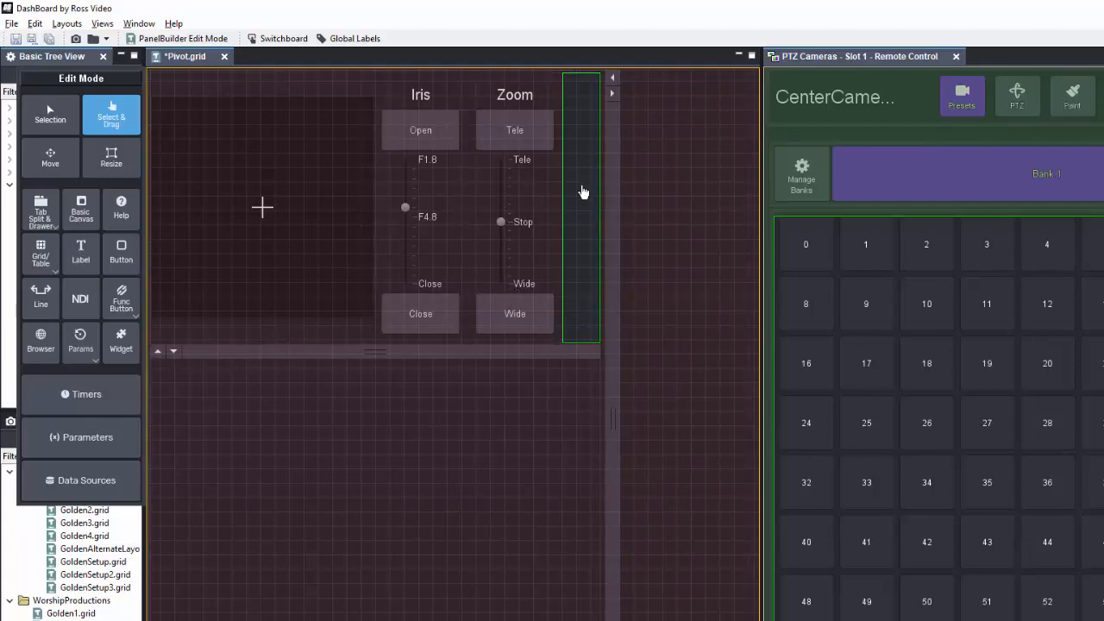
Step: Add a button named Shot 1 to the grid with an ogScript task running the CenterCamera cut command for shot 1
{"action": "left_click", "coordinate": [120, 259]}
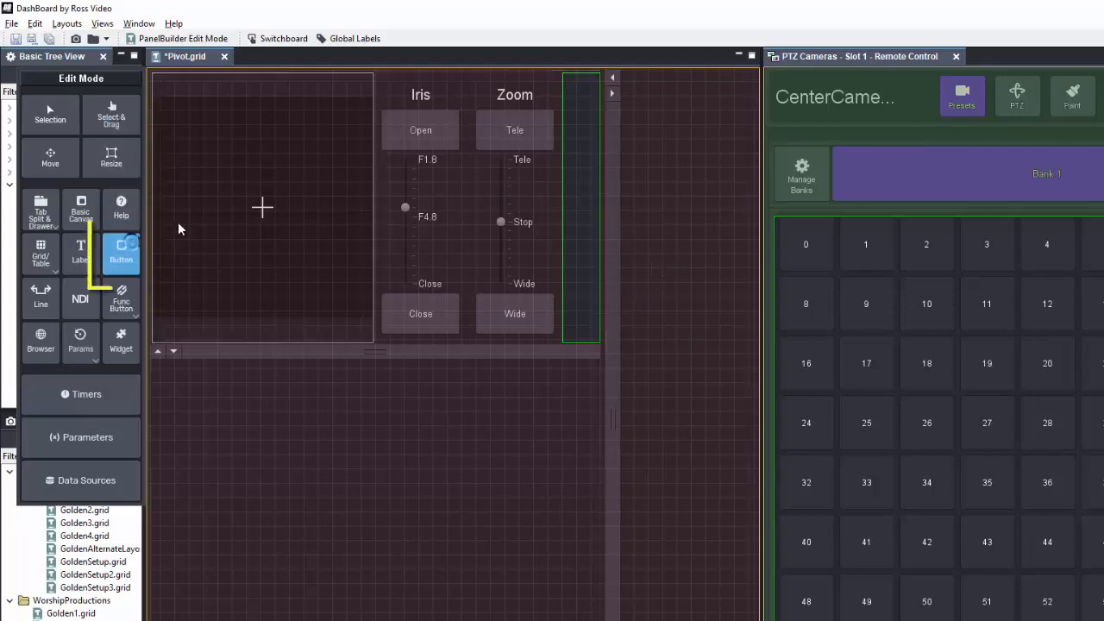
{"action": "left_click", "coordinate": [584, 132]}
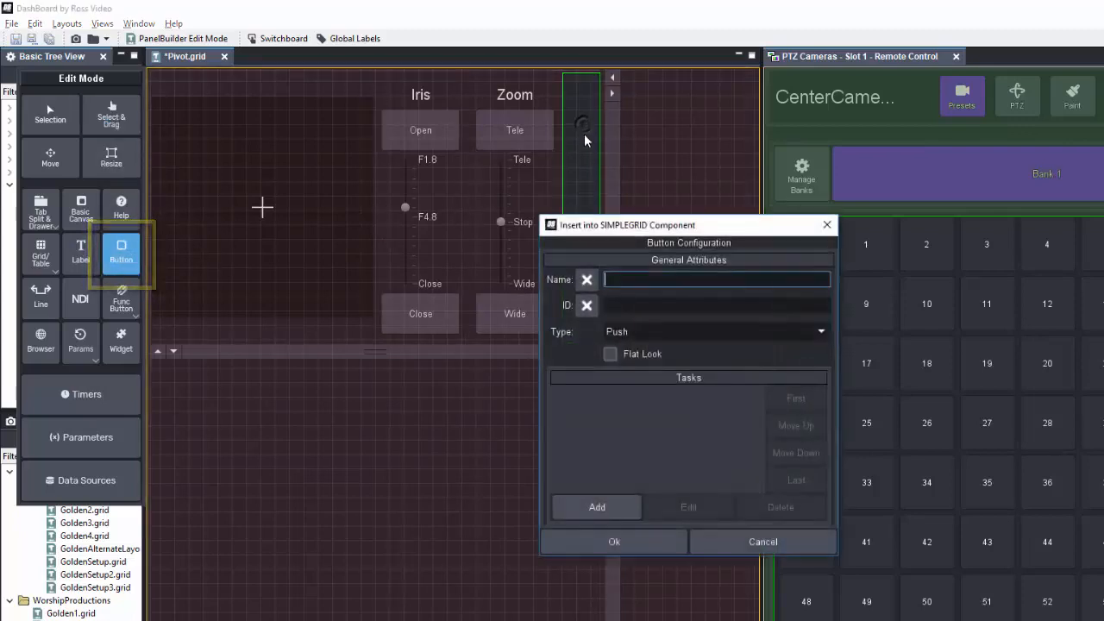
{"action": "type", "text": "Shot 1"}
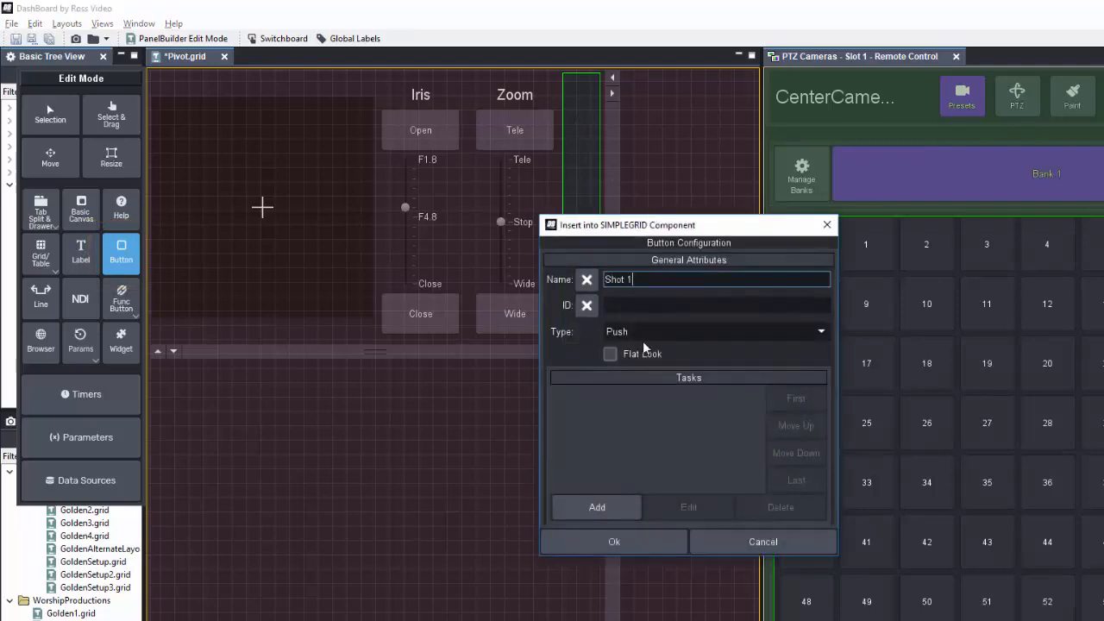
{"action": "left_click", "coordinate": [610, 516]}
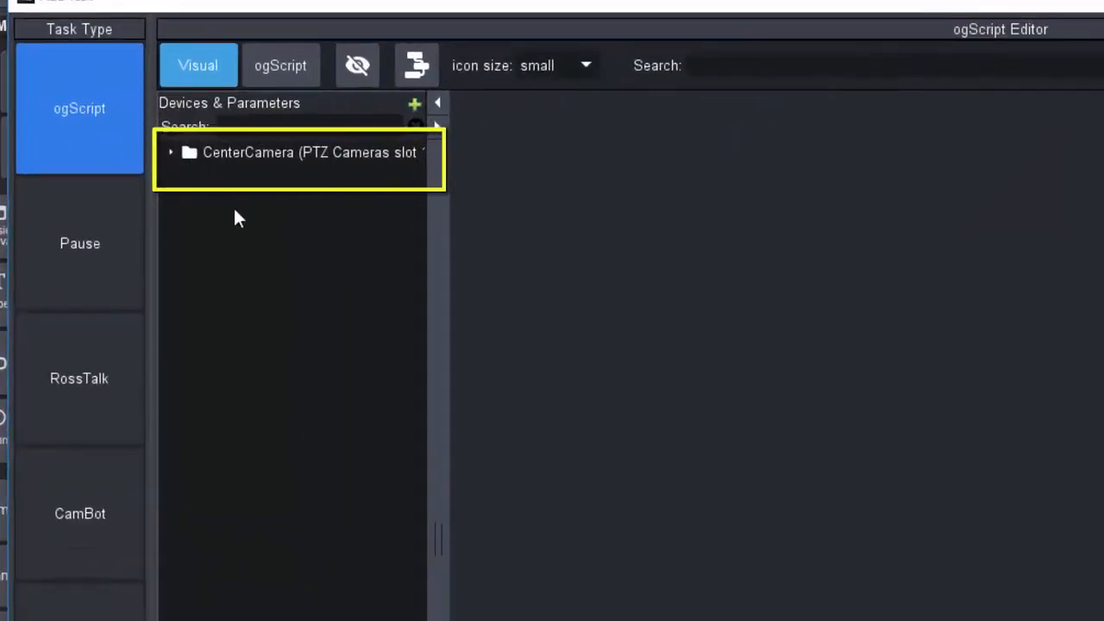
{"action": "left_click", "coordinate": [173, 151]}
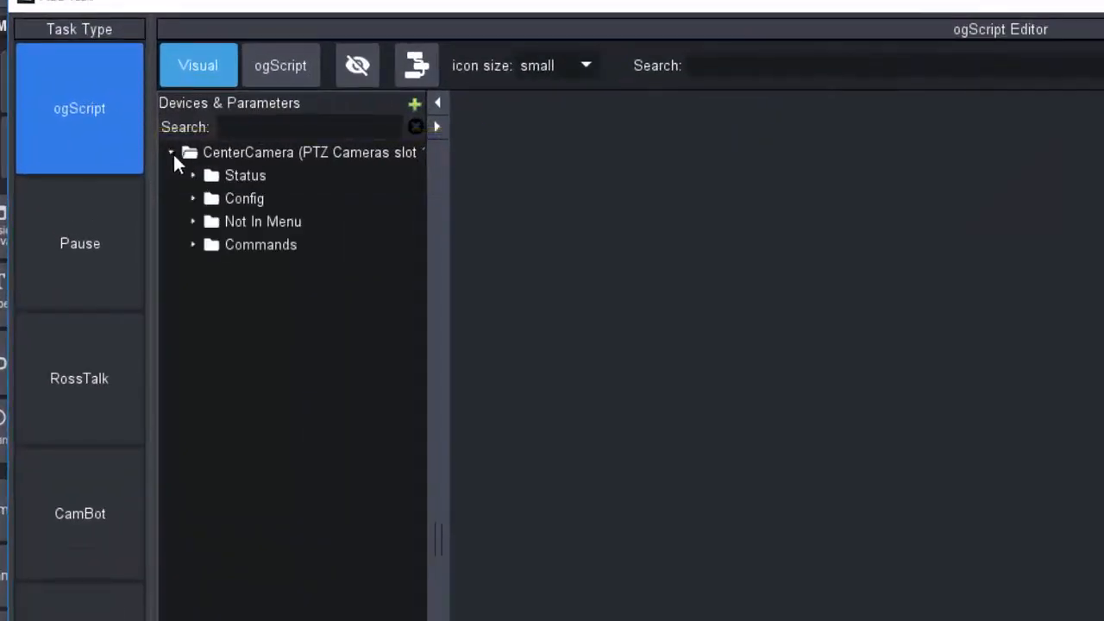
{"action": "left_click", "coordinate": [193, 245]}
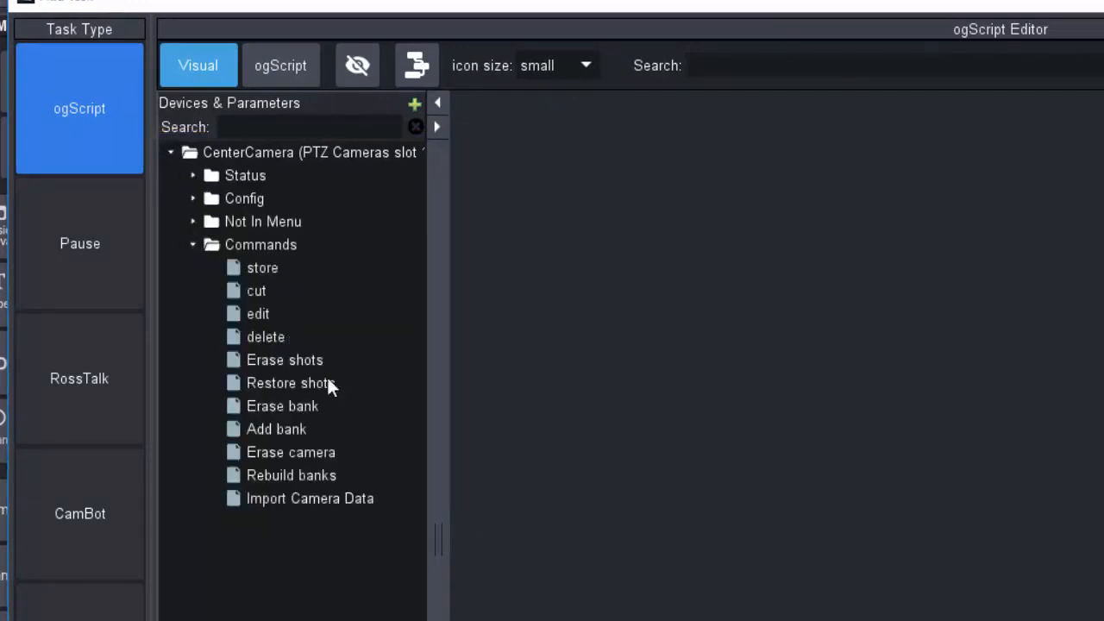
{"action": "double_click", "coordinate": [259, 294]}
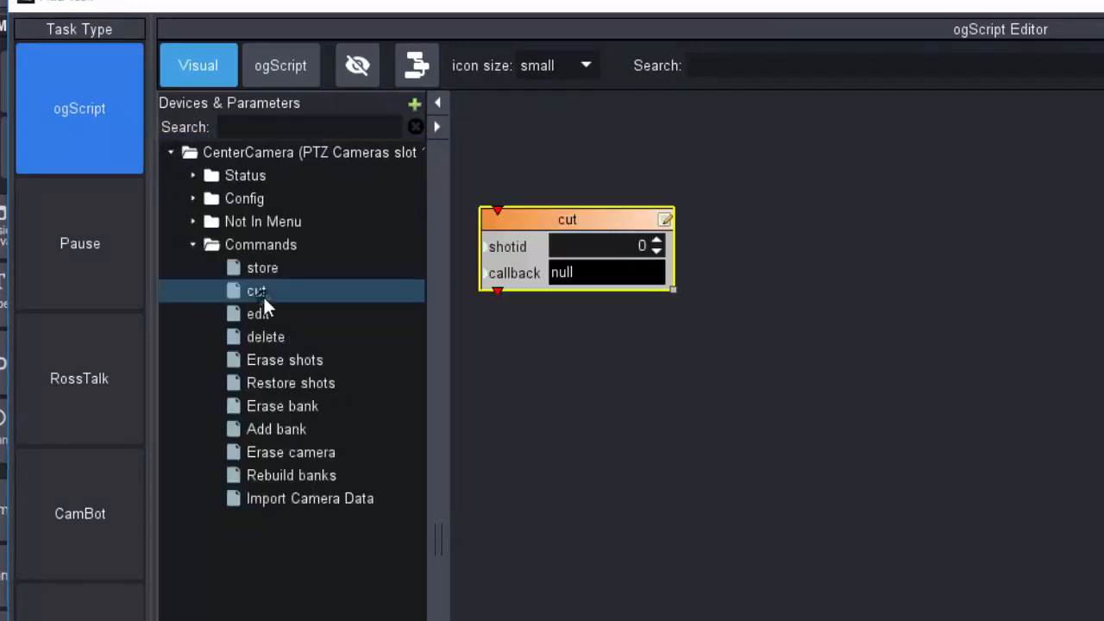
{"action": "type", "text": "1"}
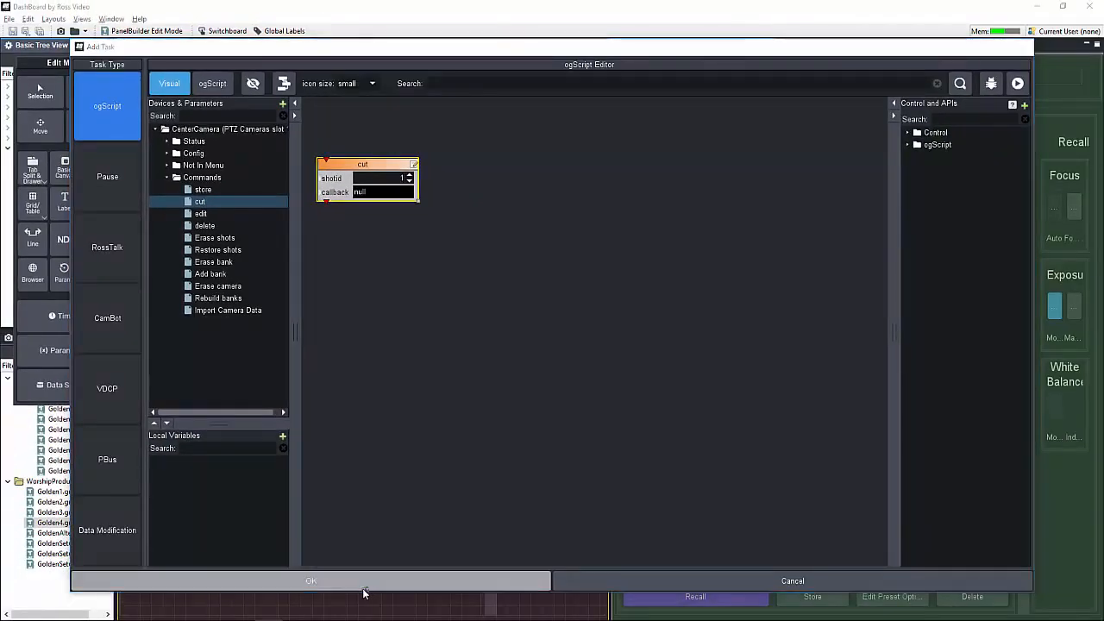
{"action": "left_click", "coordinate": [363, 586]}
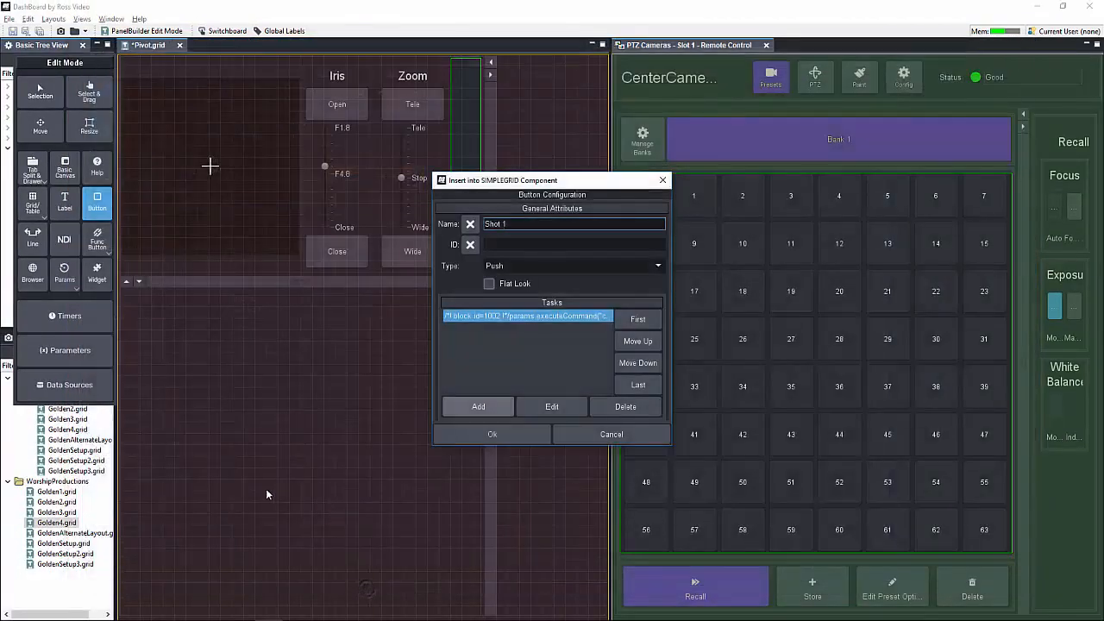
{"action": "left_click", "coordinate": [503, 434]}
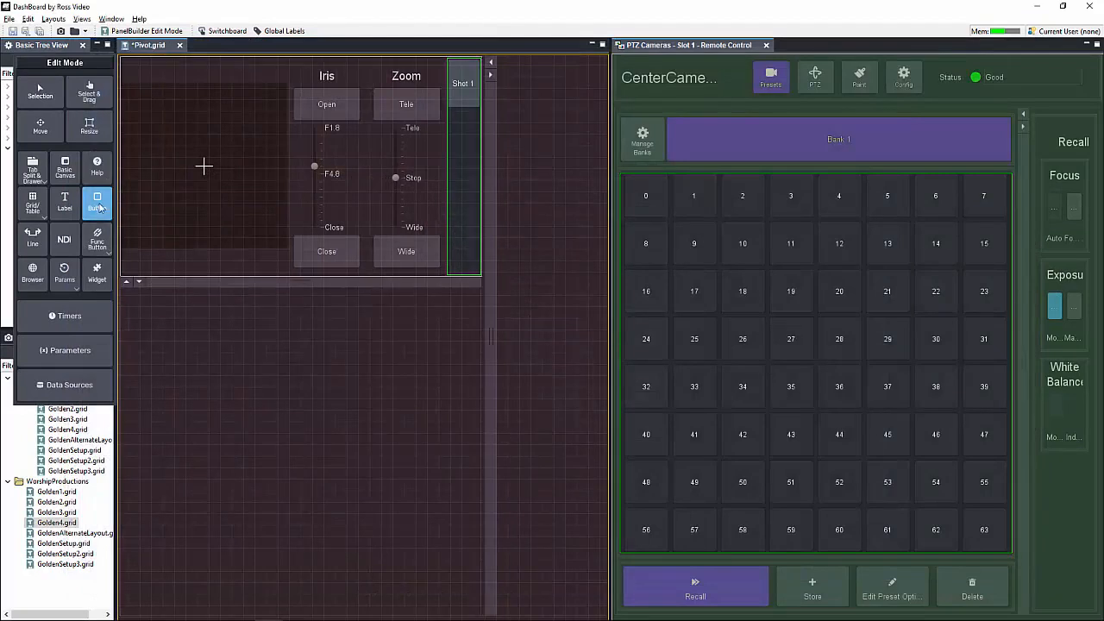
Step: Add a second grid button named Shot 5 with an ogScript task running the CenterCamera cut command
{"action": "left_click", "coordinate": [463, 133]}
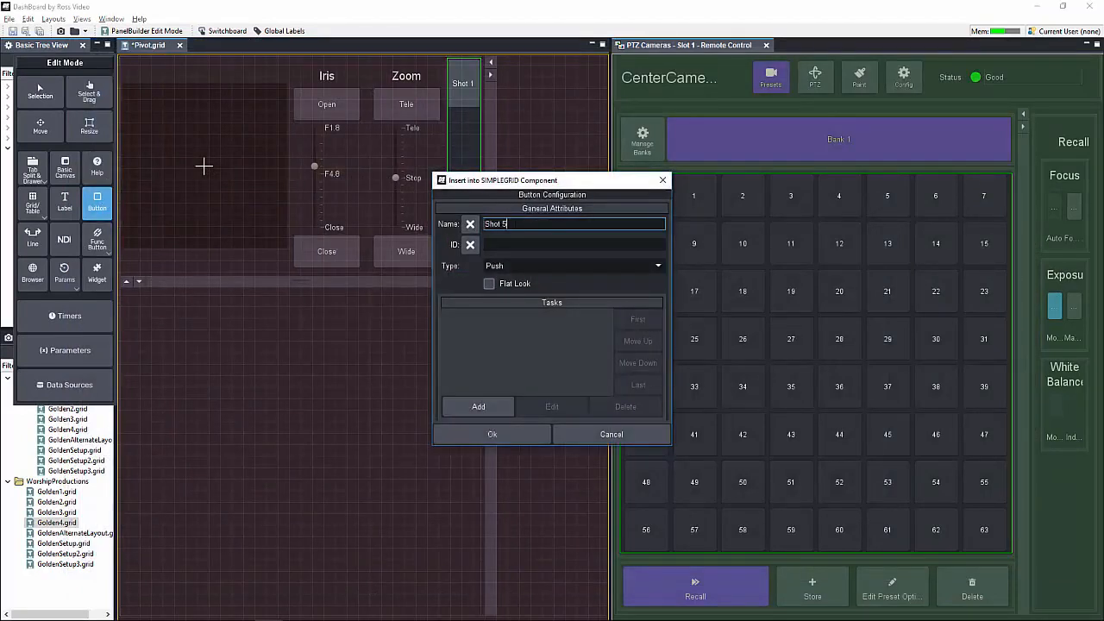
{"action": "left_click", "coordinate": [482, 407]}
{"action": "left_click", "coordinate": [156, 128]}
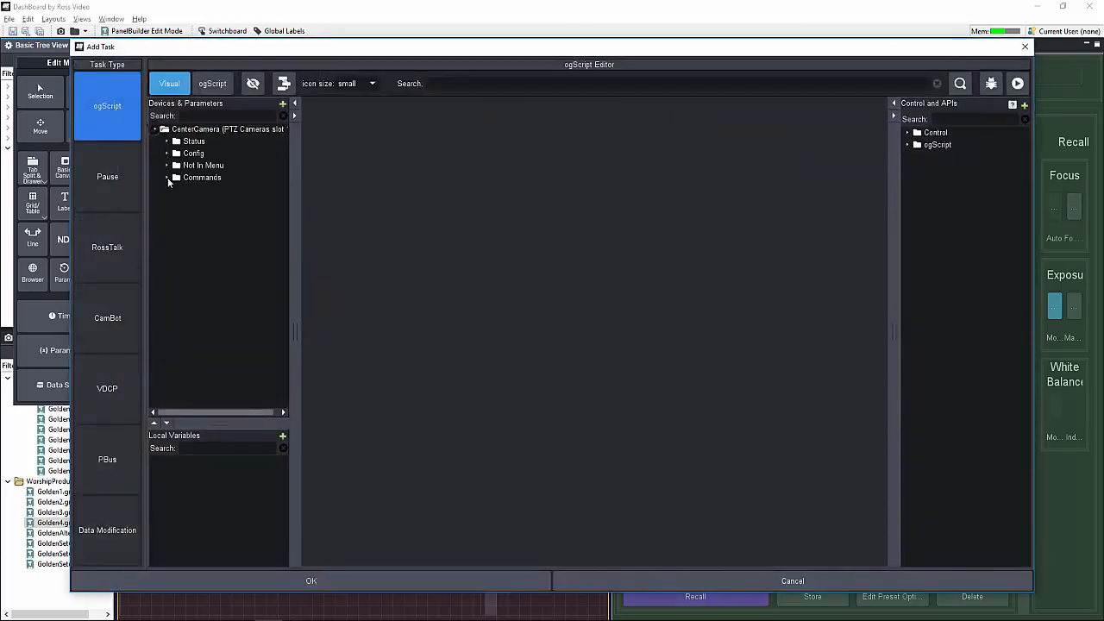
{"action": "left_click", "coordinate": [166, 177]}
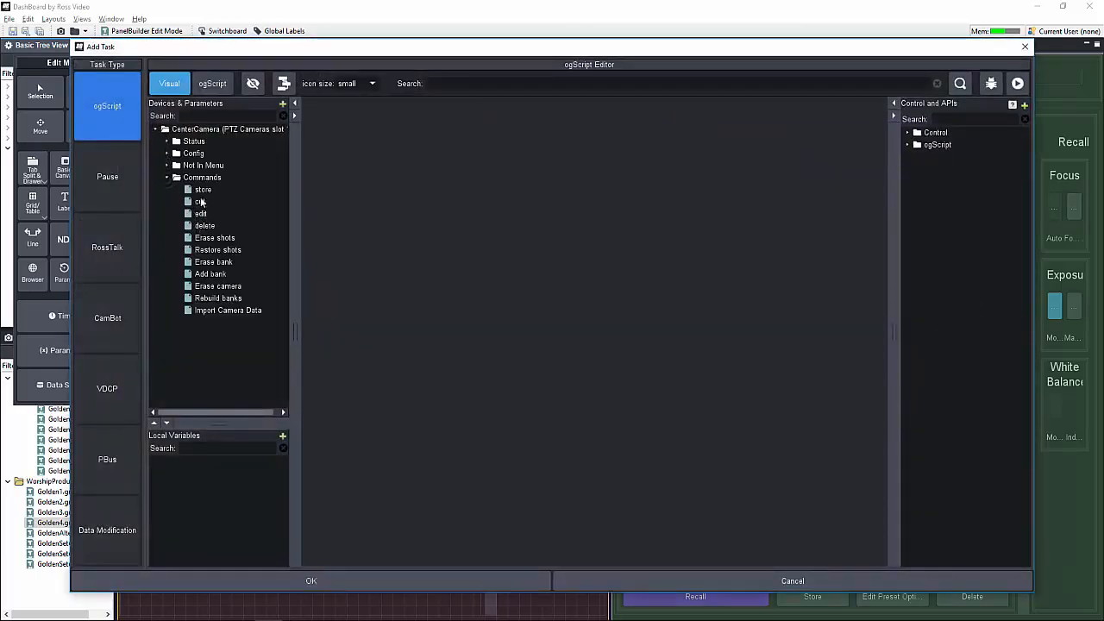
{"action": "double_click", "coordinate": [201, 202]}
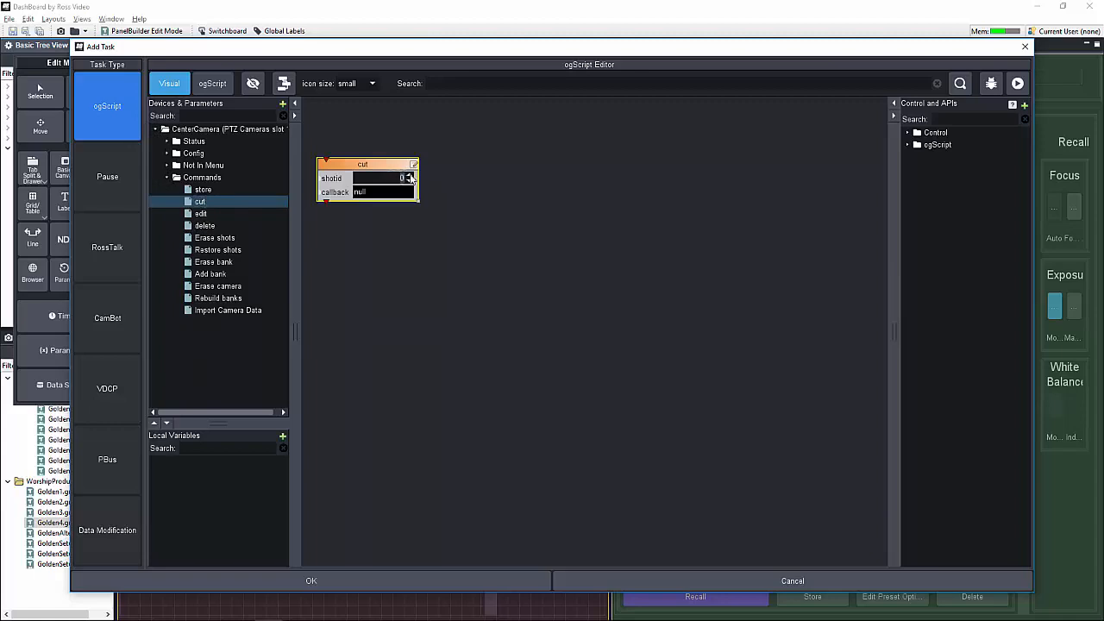
{"action": "left_click", "coordinate": [369, 580]}
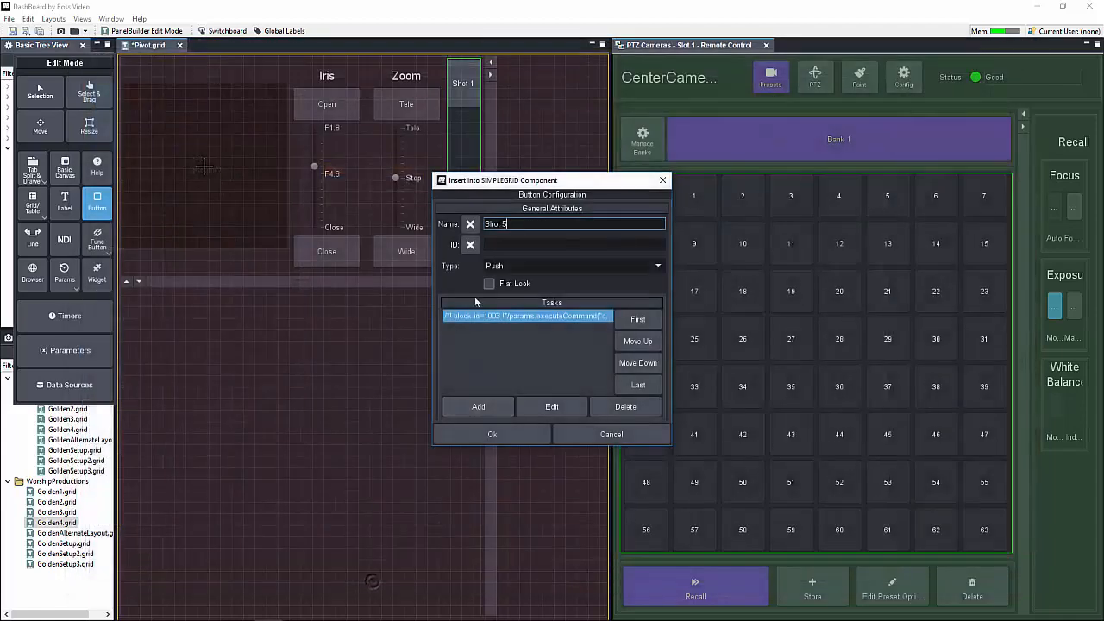
{"action": "left_click", "coordinate": [500, 431]}
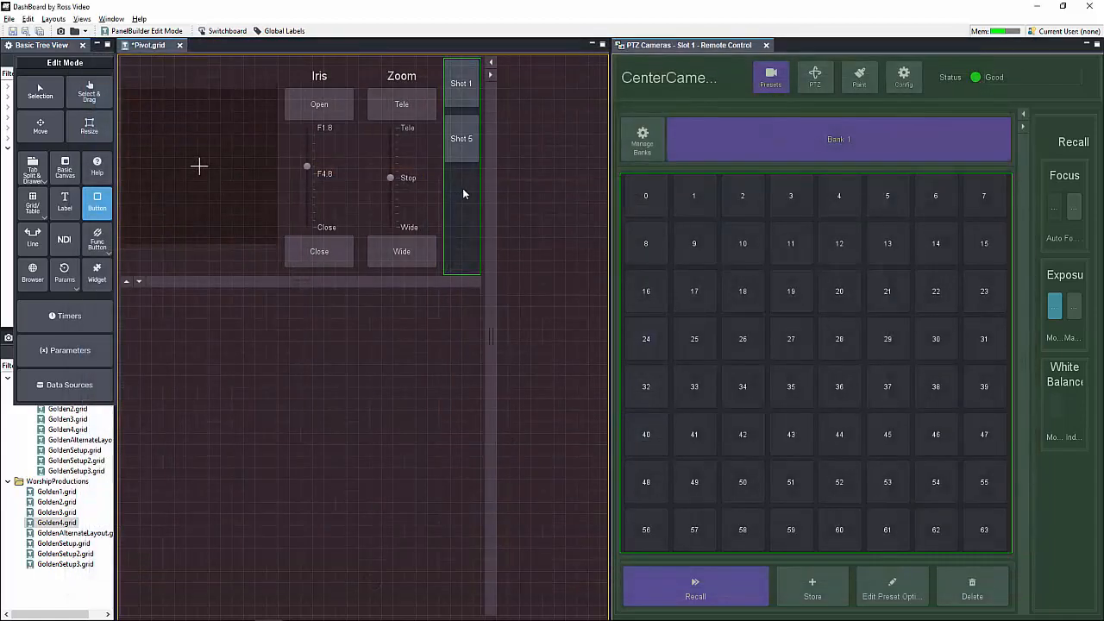
Step: Add a third grid button named Shot 7 with an ogScript cut command task for shot 7
{"action": "left_click", "coordinate": [463, 194]}
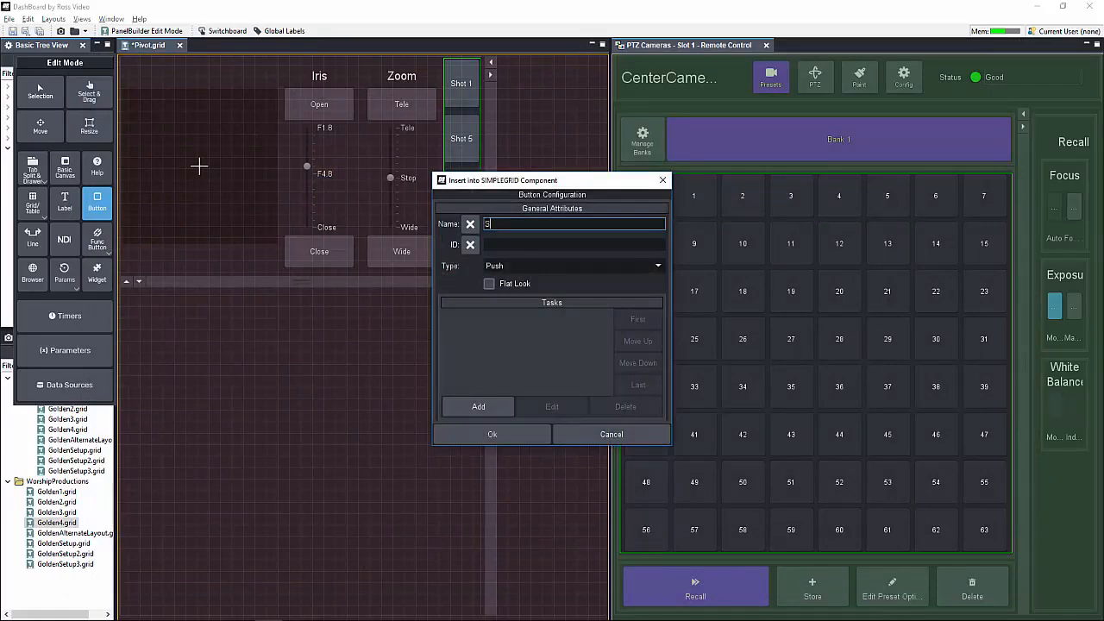
{"action": "left_click", "coordinate": [478, 406]}
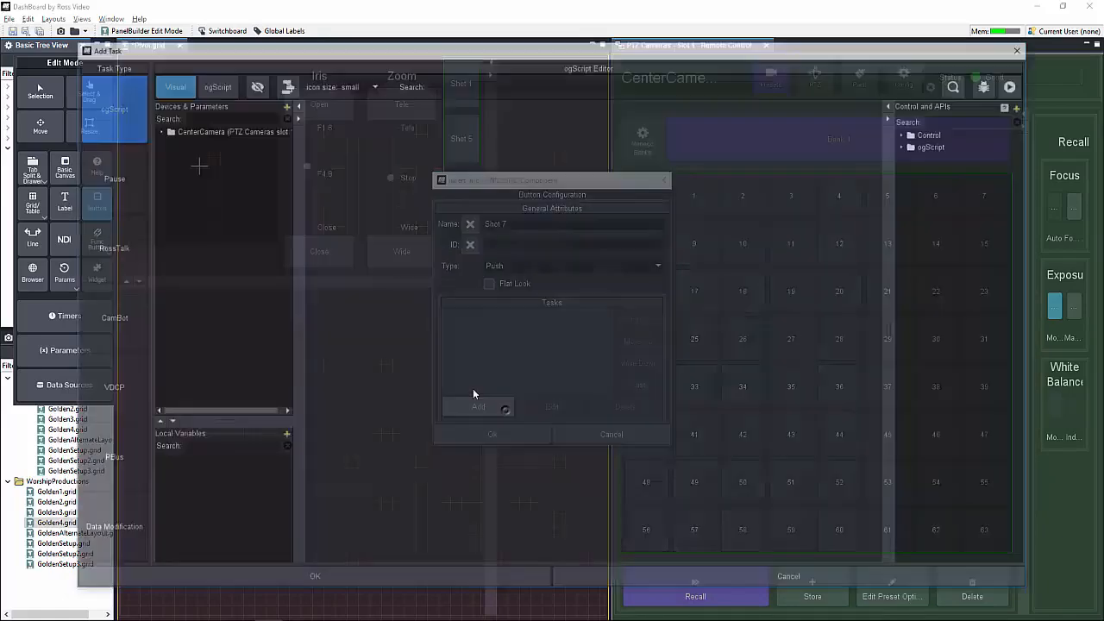
{"action": "left_click", "coordinate": [156, 129]}
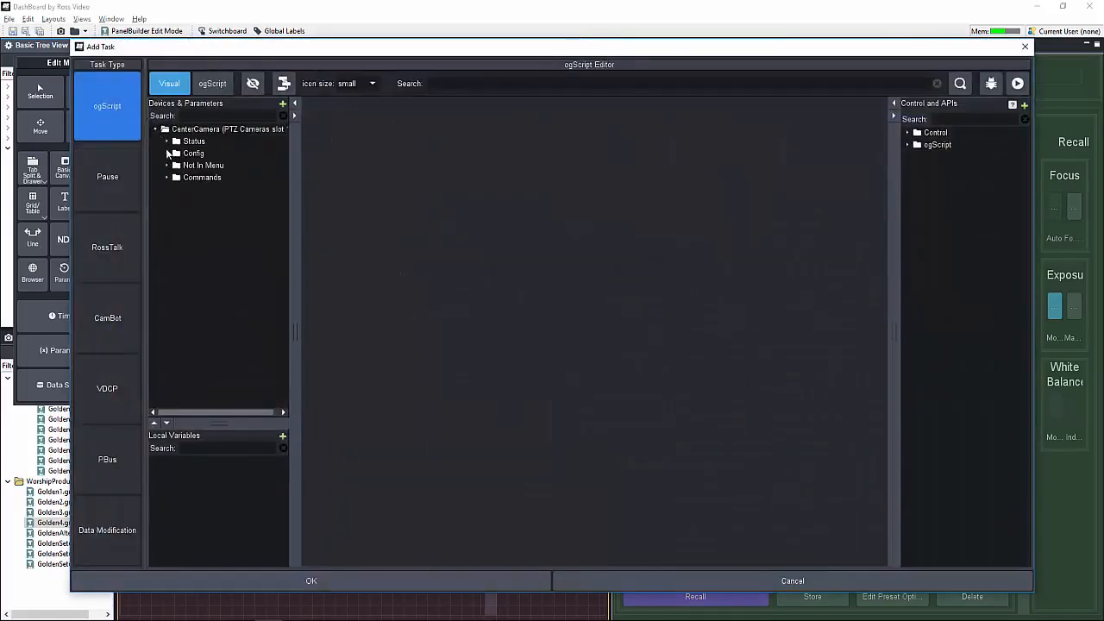
{"action": "left_click", "coordinate": [168, 177]}
{"action": "double_click", "coordinate": [199, 202]}
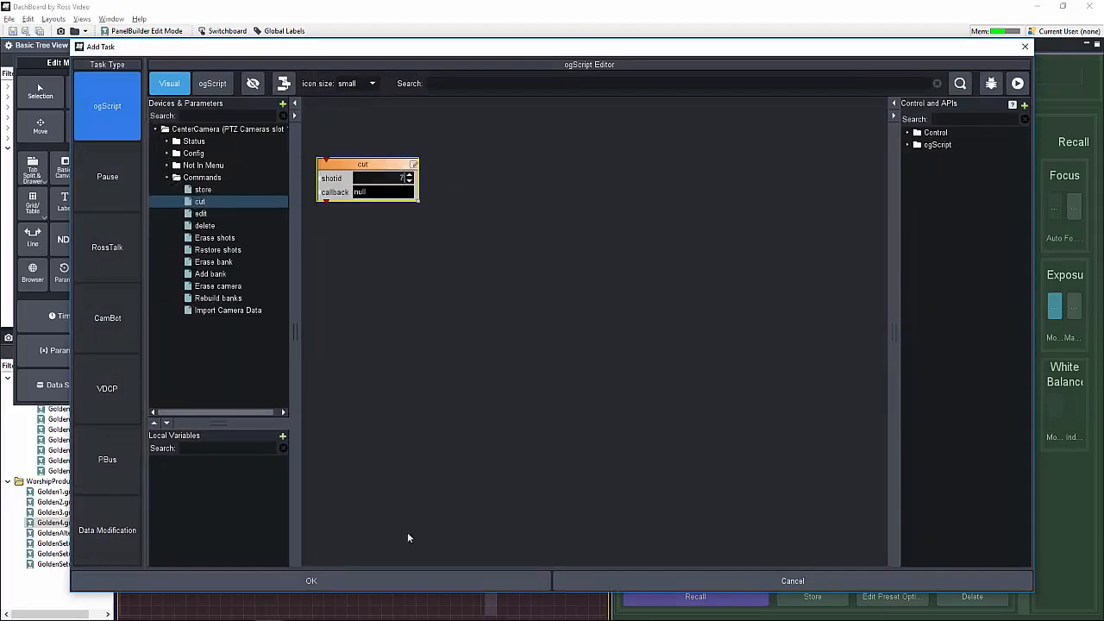
{"action": "left_click", "coordinate": [312, 580]}
{"action": "left_click", "coordinate": [506, 436]}
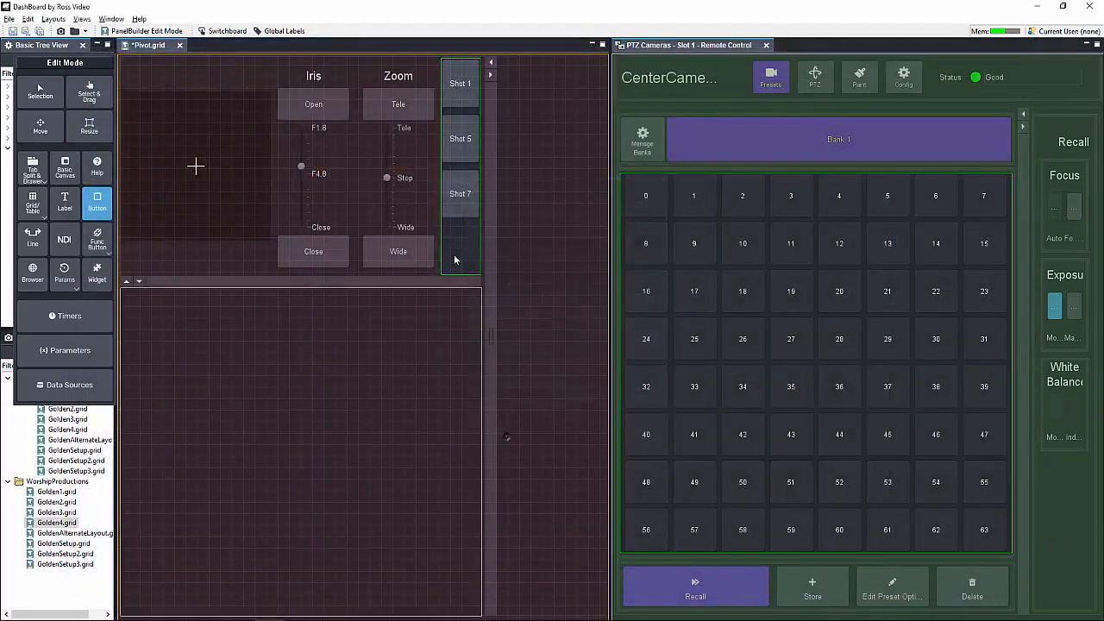
Step: Add a fourth grid button named Shot 9 with an ogScript cut command task for shot 9
{"action": "left_click", "coordinate": [456, 247]}
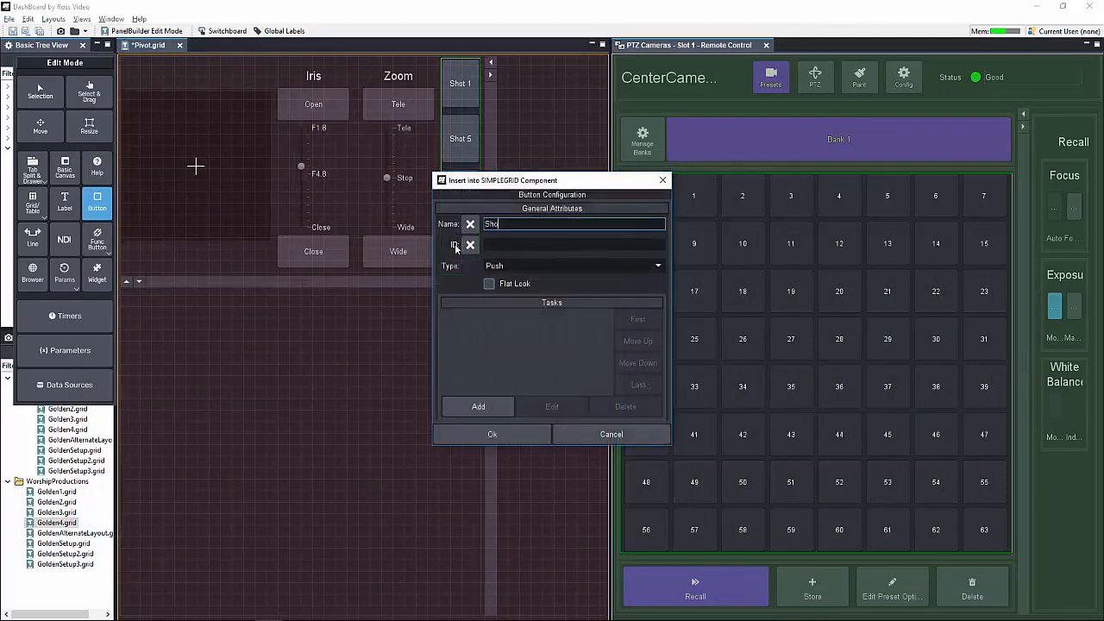
{"action": "left_click", "coordinate": [499, 407]}
{"action": "left_click", "coordinate": [156, 131]}
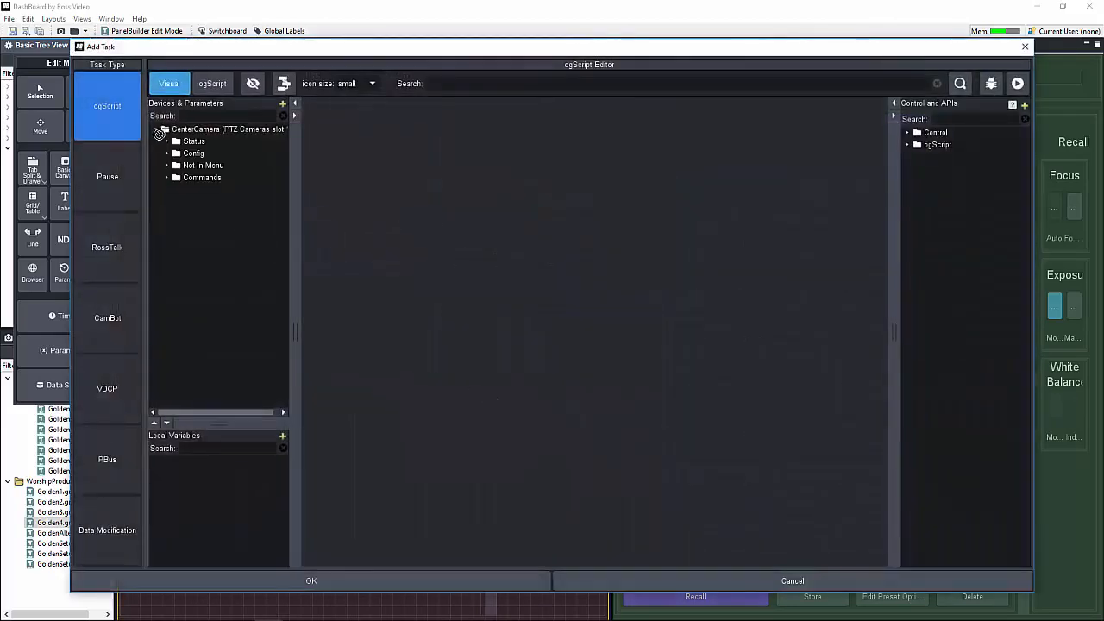
{"action": "left_click", "coordinate": [166, 177]}
{"action": "double_click", "coordinate": [198, 203]}
{"action": "type", "text": "9"}
{"action": "left_click", "coordinate": [423, 583]}
{"action": "left_click", "coordinate": [493, 434]}
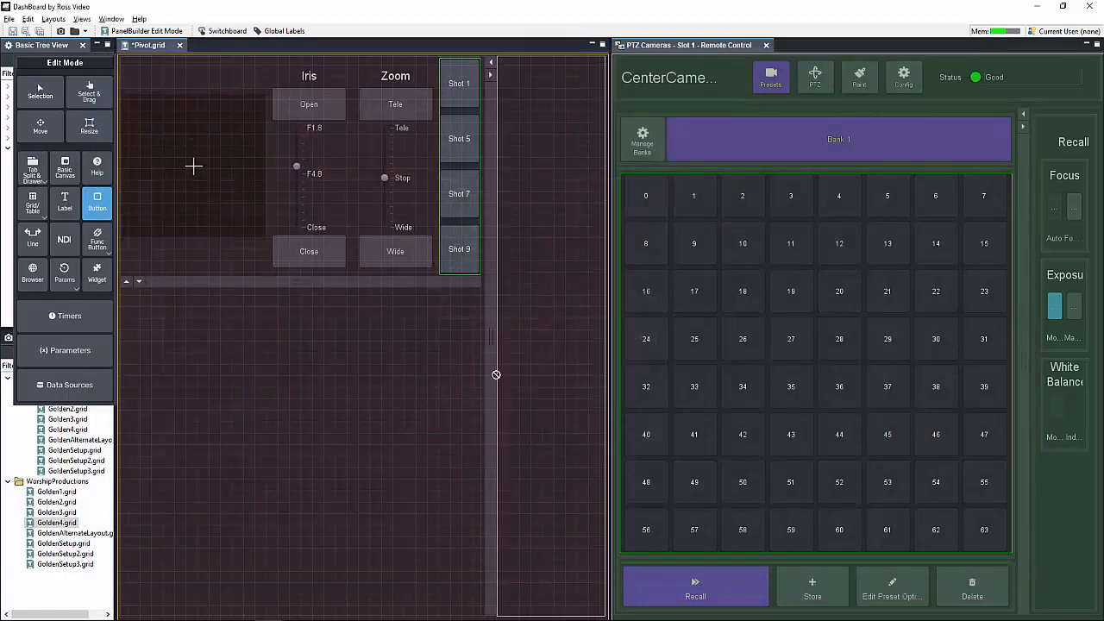
Step: Leave edit mode and try out the pan/tilt pad on the finished panel
{"action": "key", "text": "ctrl+g"}
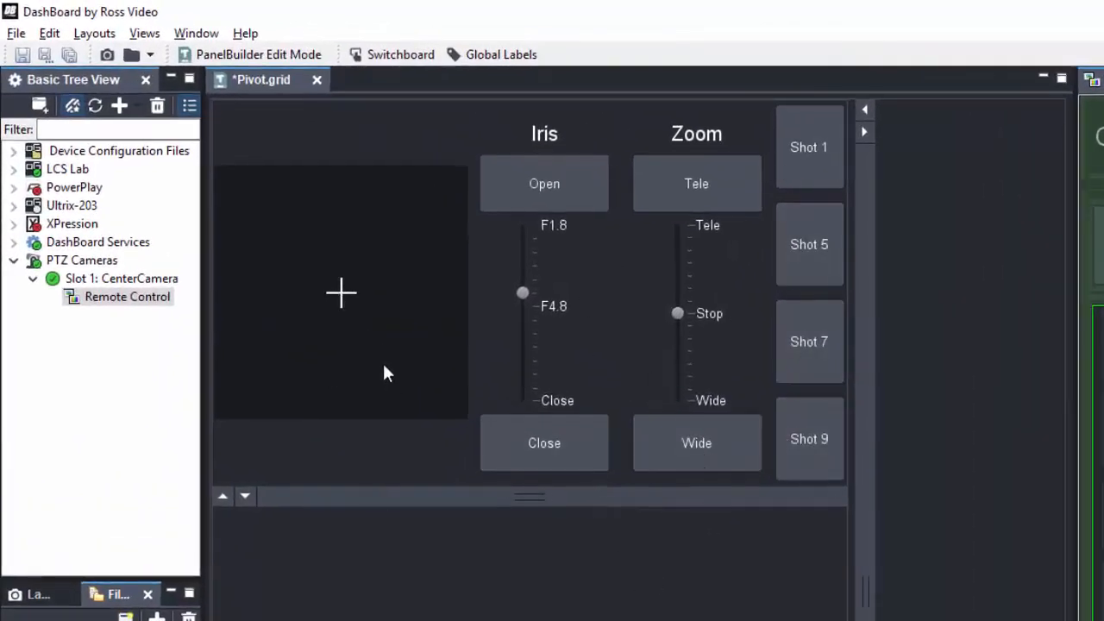
{"action": "left_click_drag", "start_coordinate": [365, 277], "coordinate": [362, 279]}
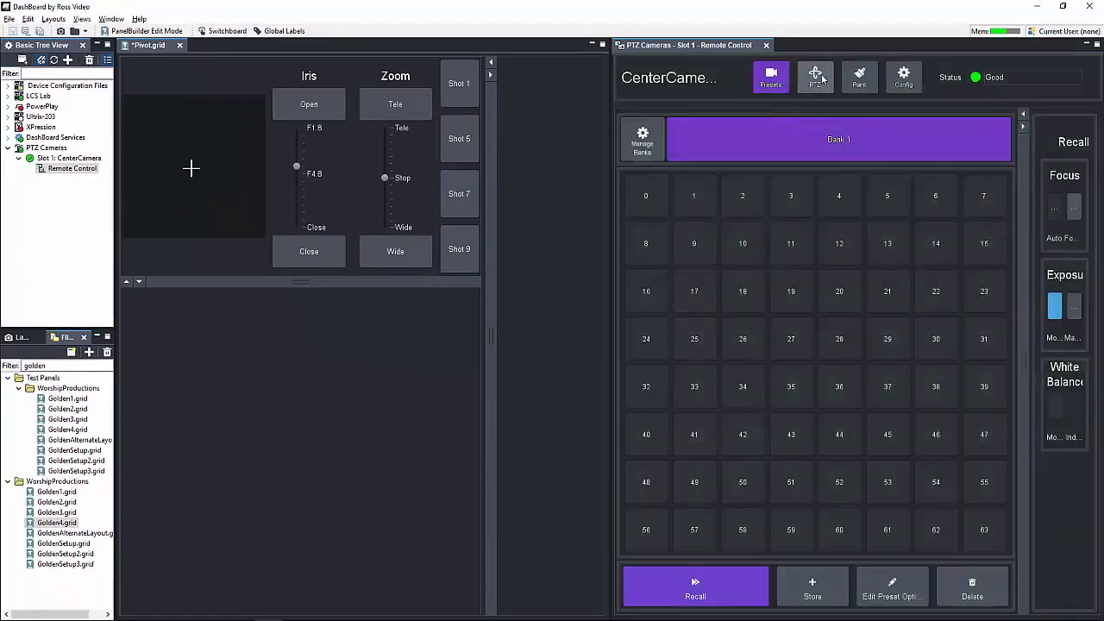
Step: Open the camera remote control's PTZ page and try its pan/tilt pad for comparison
{"action": "left_click", "coordinate": [814, 77]}
{"action": "left_click_drag", "start_coordinate": [701, 354], "coordinate": [725, 333]}
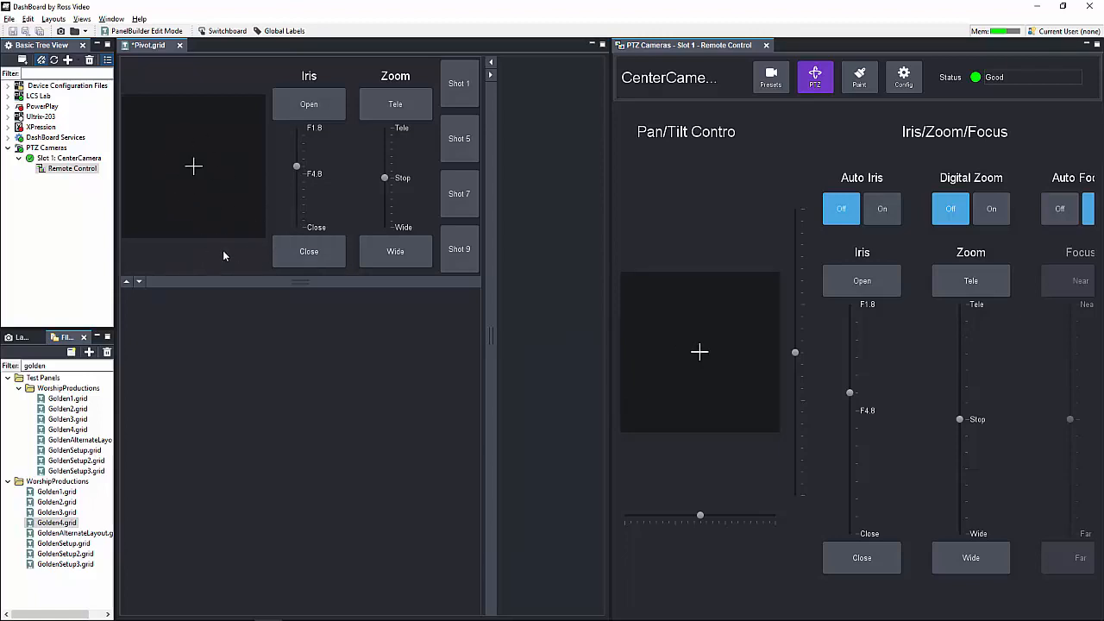
Step: In edit mode, change the panel's pan/tilt pad widget hint to Joy Stick (Absolute) and try the resulting joystick
{"action": "key", "text": "ctrl+g"}
{"action": "key", "text": "ctrl+g"}
{"action": "key", "text": "ctrl+g"}
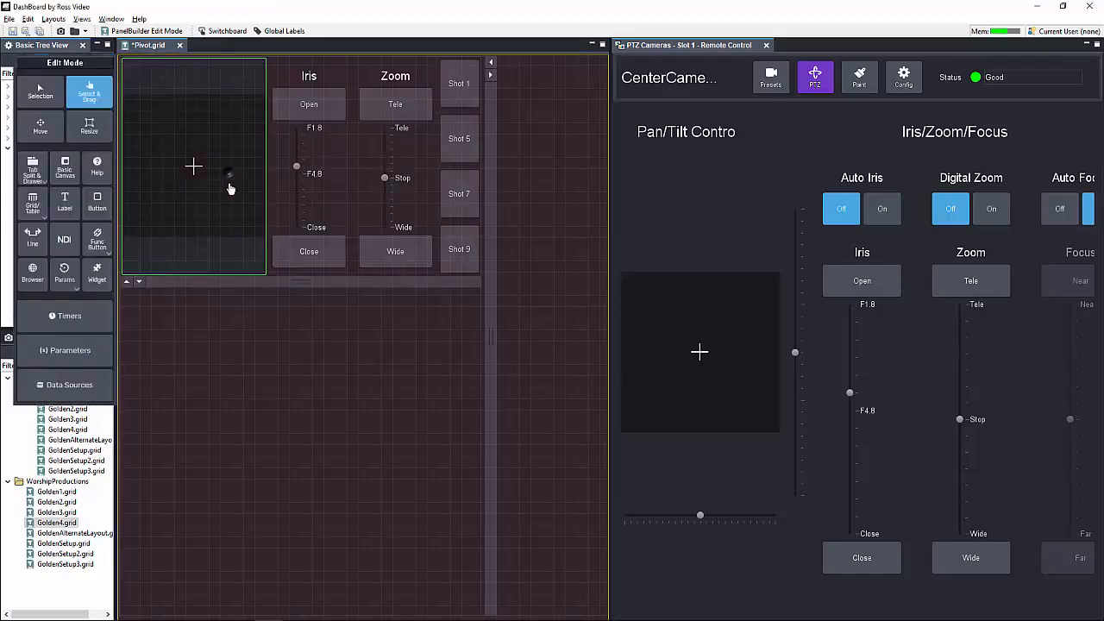
{"action": "double_click", "coordinate": [228, 177]}
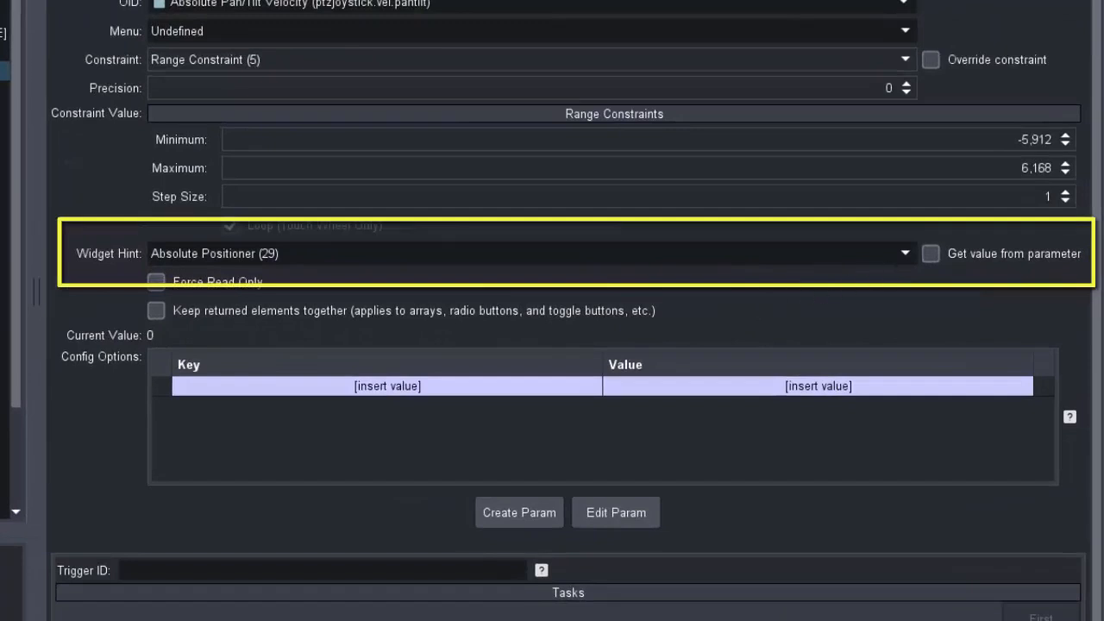
{"action": "left_click", "coordinate": [907, 253]}
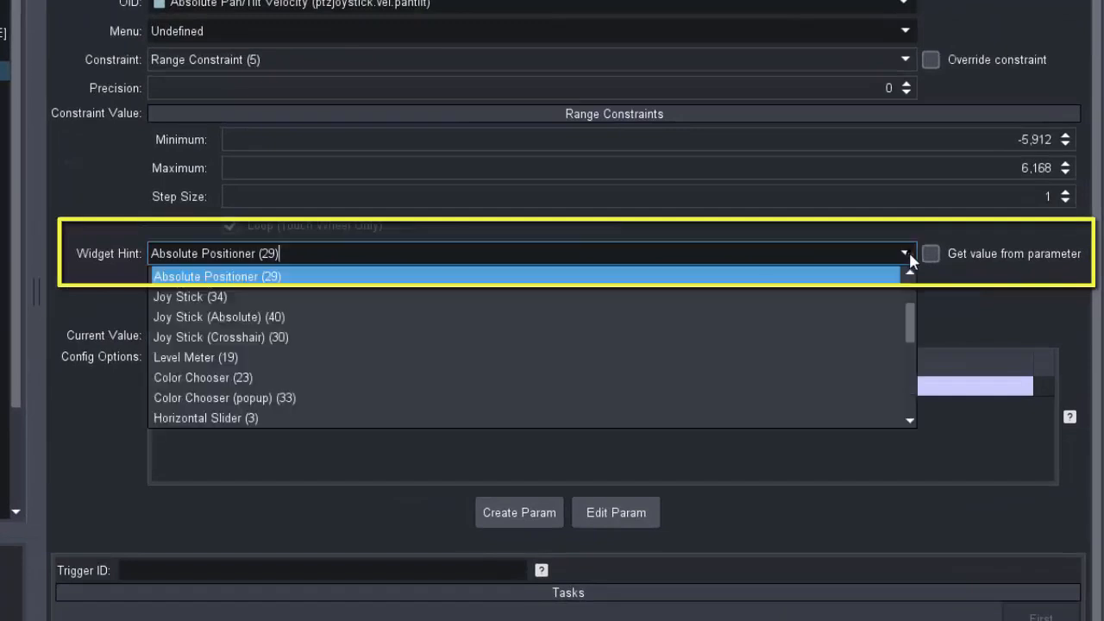
{"action": "left_click", "coordinate": [409, 312]}
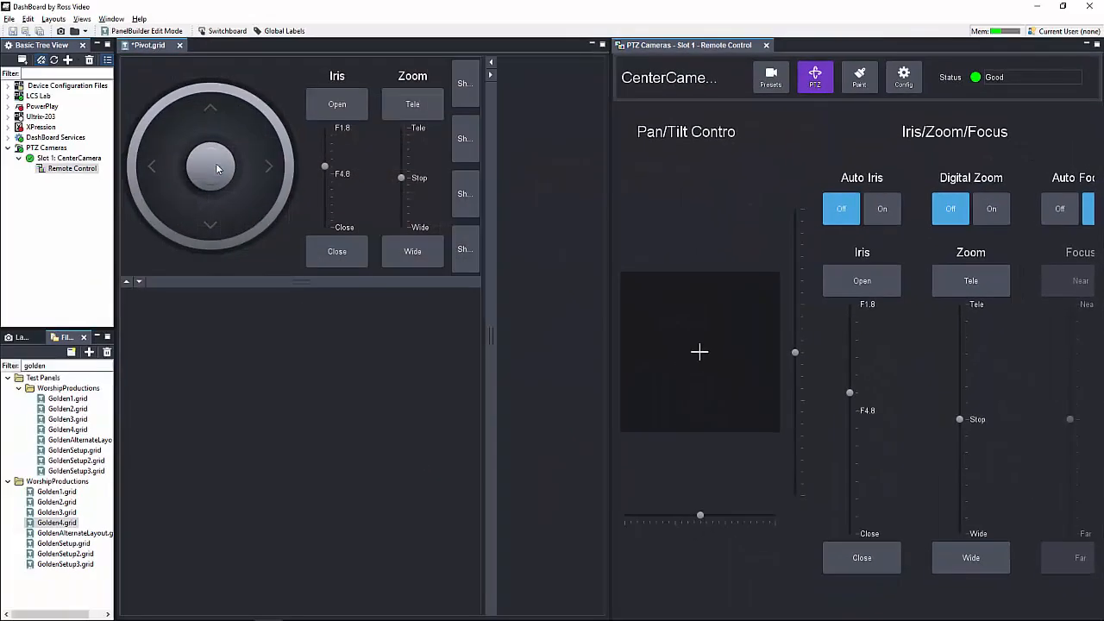
{"action": "left_click_drag", "start_coordinate": [216, 168], "coordinate": [174, 217]}
{"action": "left_click_drag", "start_coordinate": [209, 182], "coordinate": [197, 161]}
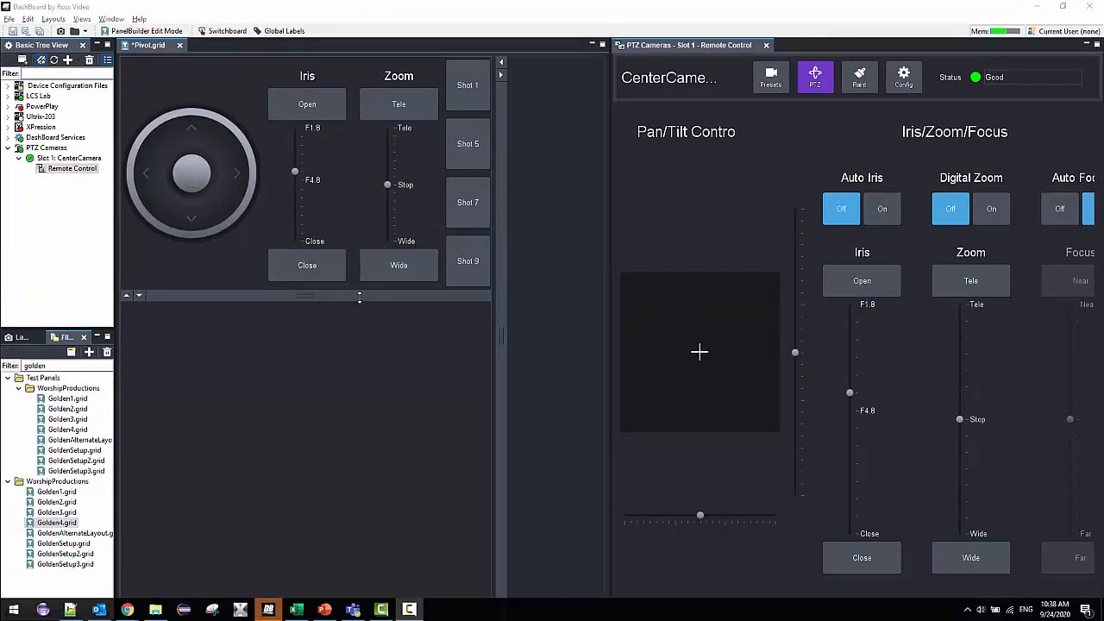
Step: Enlarge the panel's top area by moving the split dividers down and to the right
{"action": "left_click_drag", "start_coordinate": [360, 282], "coordinate": [361, 316]}
{"action": "mouse_move", "coordinate": [502, 251]}
{"action": "left_mouse_down"}
{"action": "mouse_move", "coordinate": [552, 252]}
{"action": "mouse_move", "coordinate": [441, 251]}
{"action": "mouse_move", "coordinate": [523, 252]}
{"action": "left_mouse_up"}
{"action": "mouse_move", "coordinate": [348, 301]}
{"action": "left_mouse_down"}
{"action": "mouse_move", "coordinate": [348, 281]}
{"action": "mouse_move", "coordinate": [347, 320]}
{"action": "left_mouse_up"}
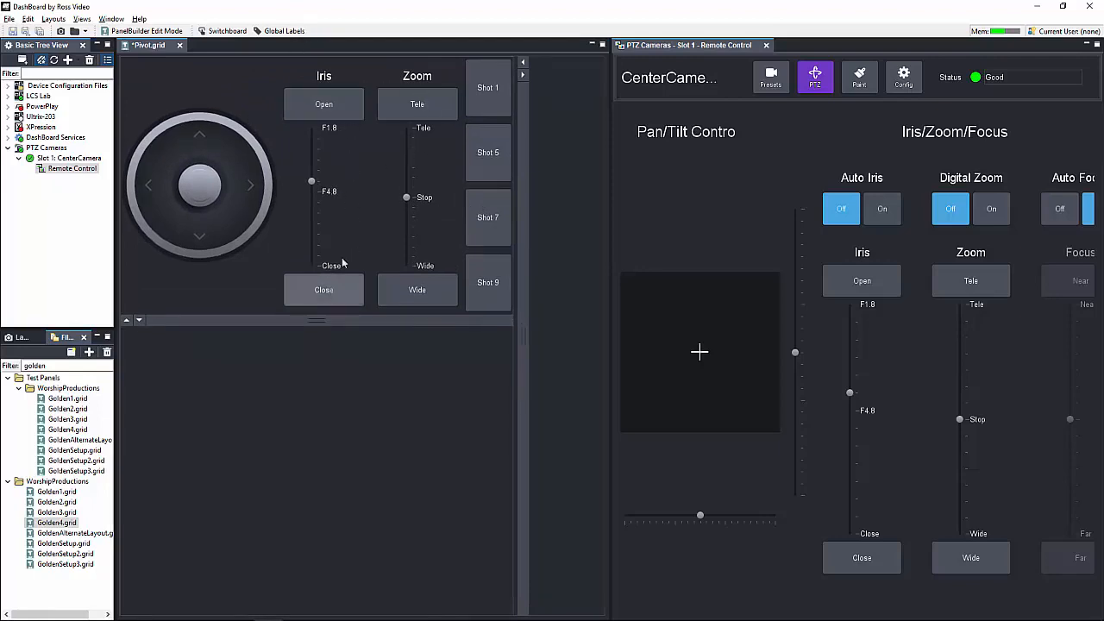
Step: Override the table cell width of the Iris and Zoom slider widgets, setting each to 100
{"action": "key", "text": "ctrl+e"}
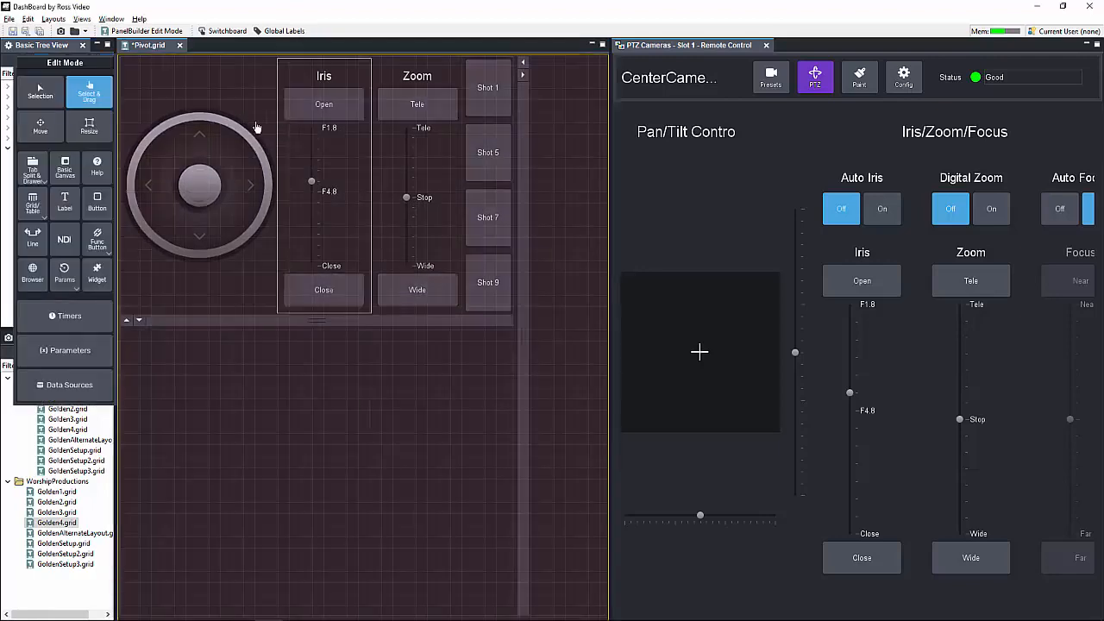
{"action": "left_click", "coordinate": [324, 80]}
{"action": "double_click", "coordinate": [324, 80]}
{"action": "left_click", "coordinate": [546, 26]}
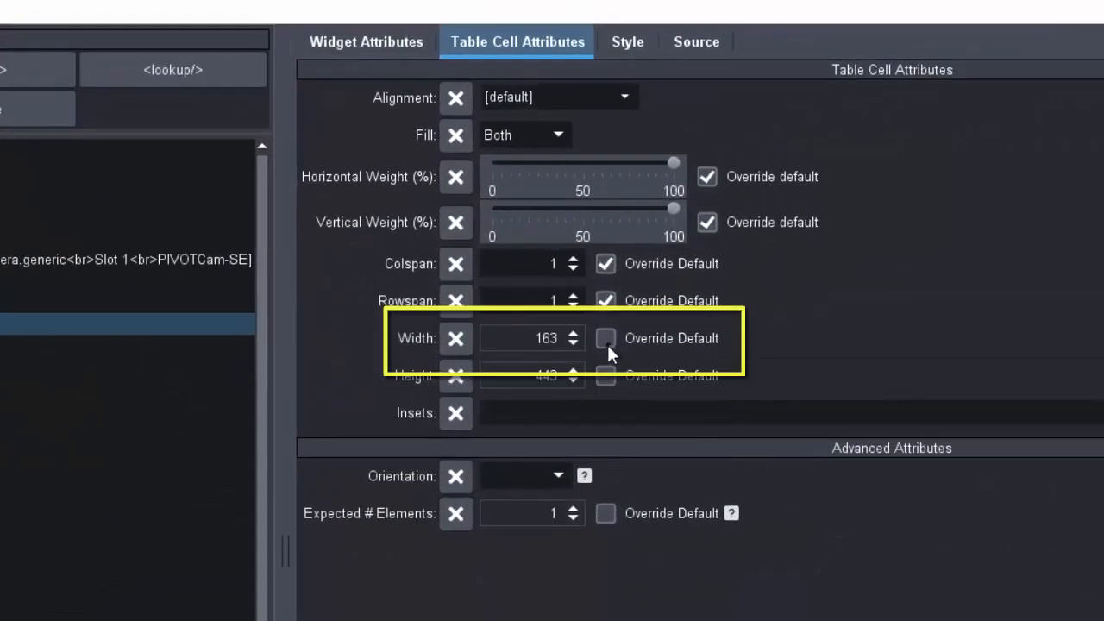
{"action": "left_click", "coordinate": [612, 228]}
{"action": "left_click", "coordinate": [589, 232]}
{"action": "type", "text": "100"}
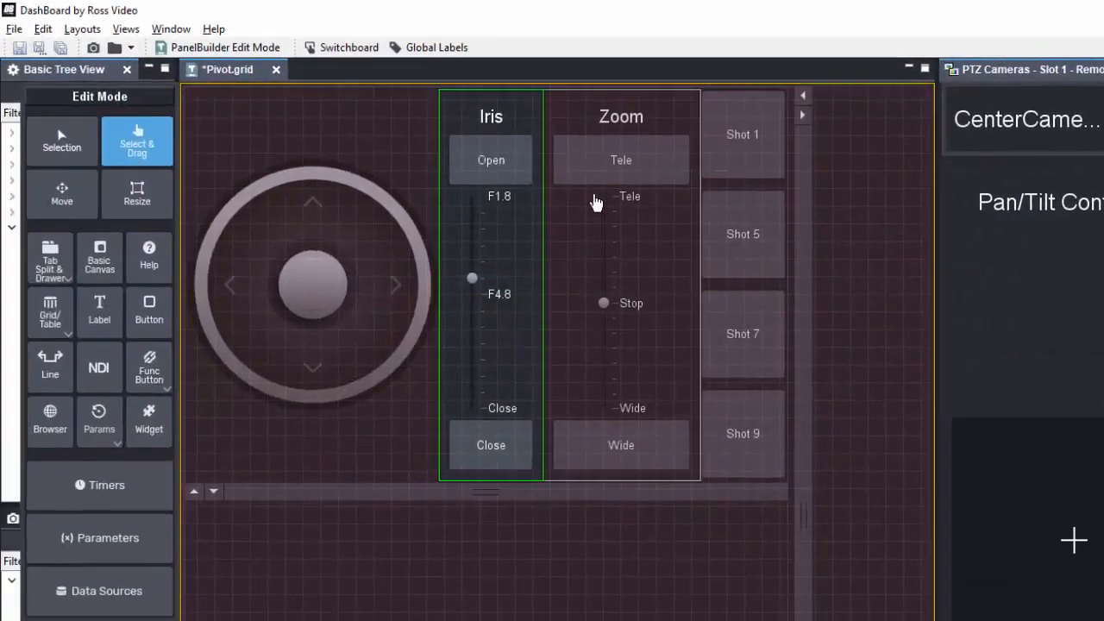
{"action": "double_click", "coordinate": [601, 216]}
{"action": "left_click", "coordinate": [874, 41]}
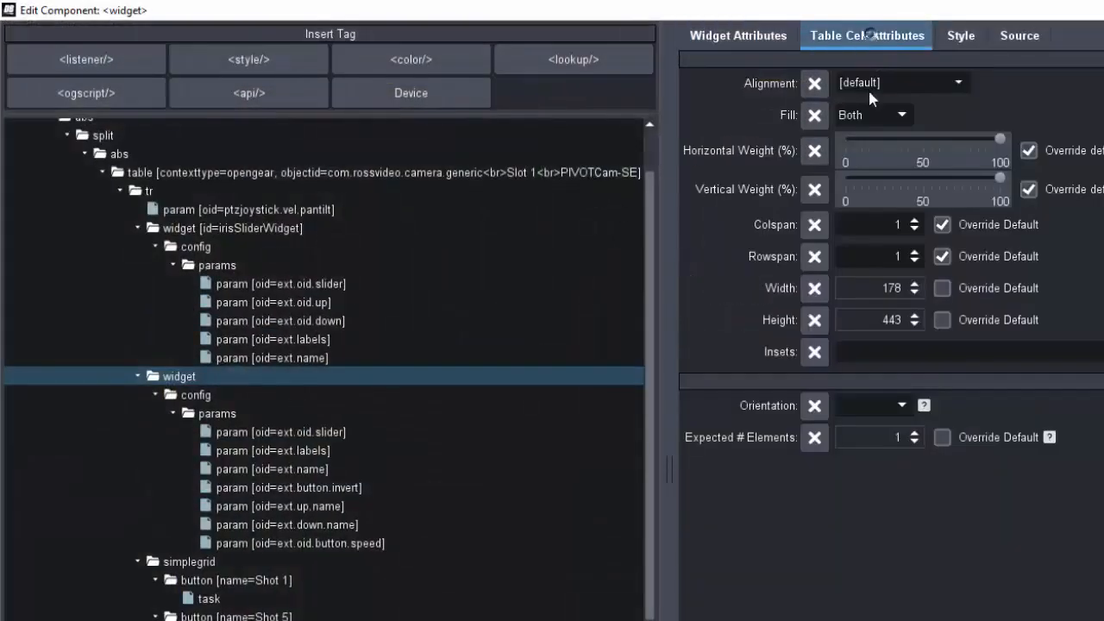
{"action": "left_click", "coordinate": [941, 289]}
{"action": "double_click", "coordinate": [889, 289]}
{"action": "type", "text": "100"}
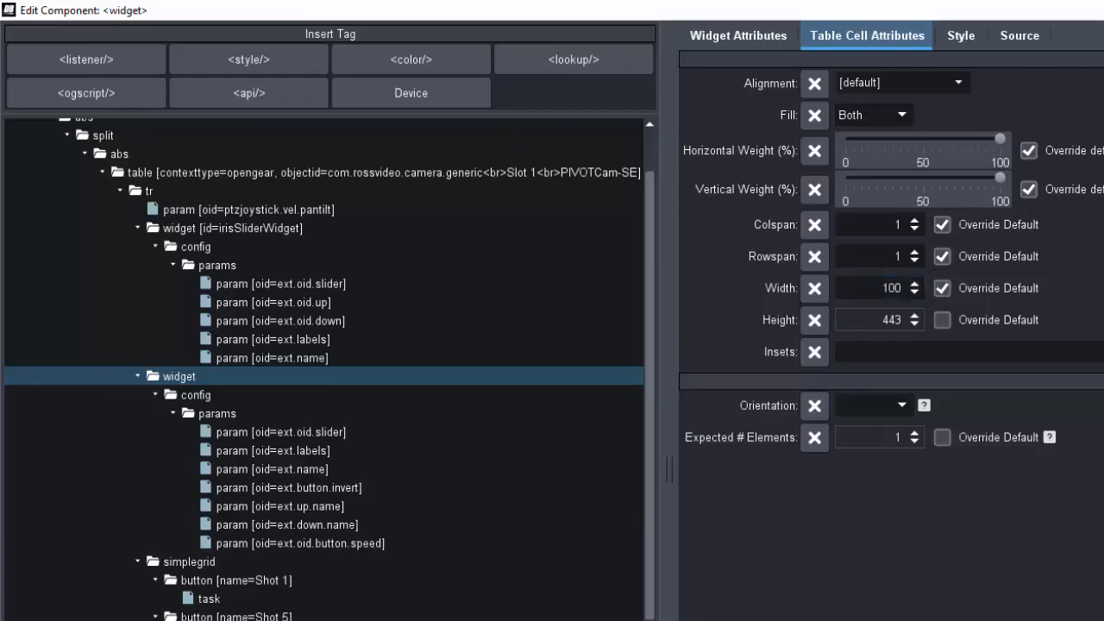
{"action": "key", "text": "Return"}
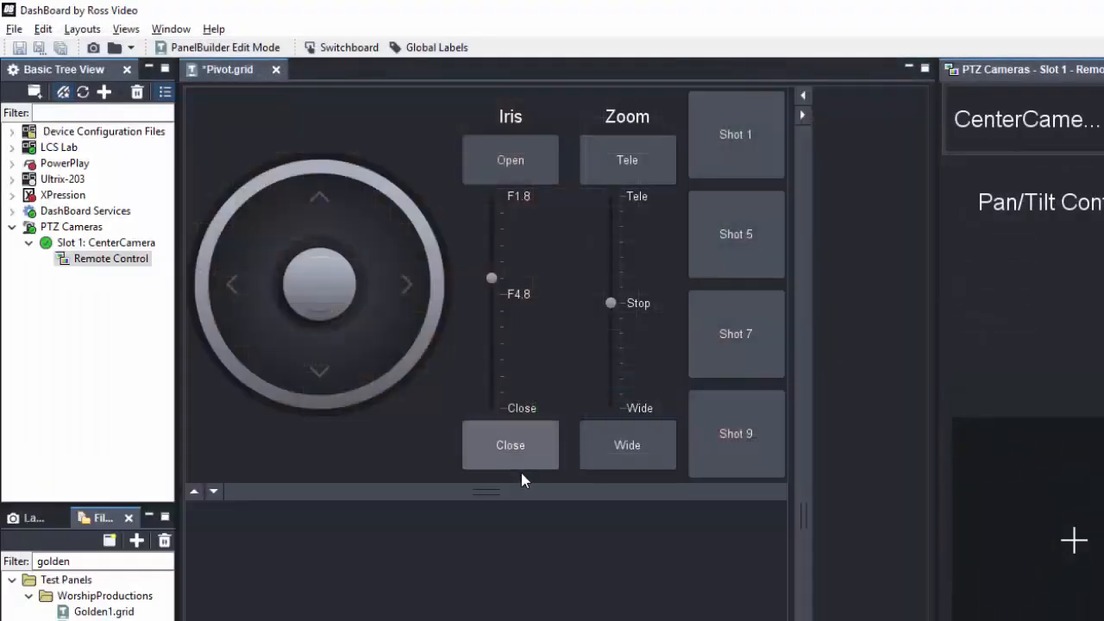
Step: Shrink the panel area to fit the controls by moving the split dividers up and left, then test the joystick
{"action": "left_click_drag", "start_coordinate": [545, 490], "coordinate": [545, 434]}
{"action": "left_click_drag", "start_coordinate": [793, 323], "coordinate": [687, 325]}
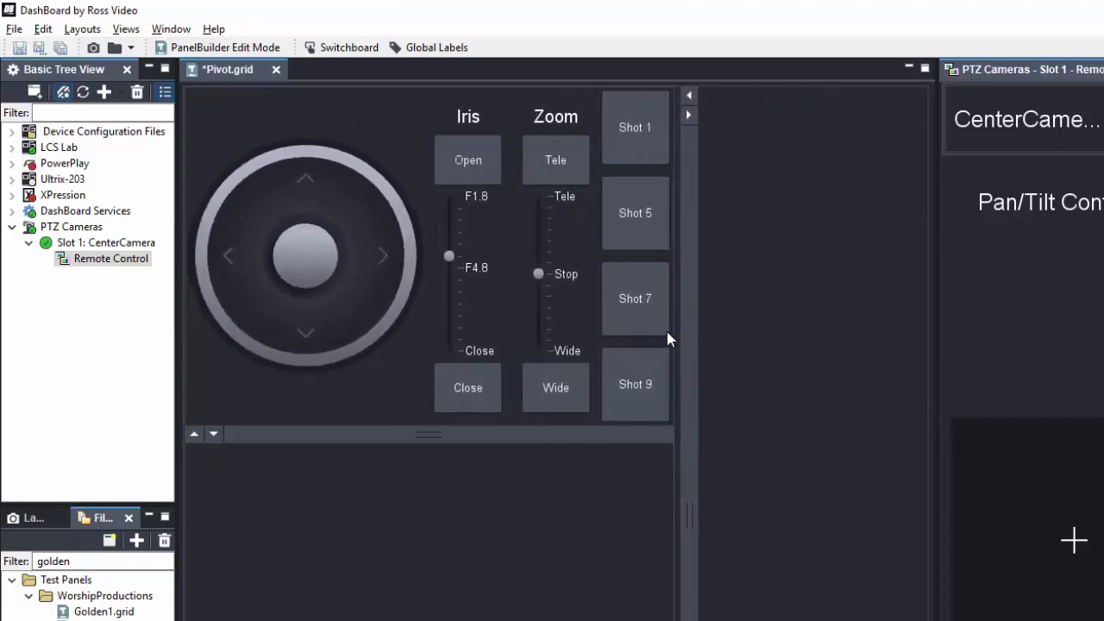
{"action": "left_click_drag", "start_coordinate": [521, 434], "coordinate": [529, 397]}
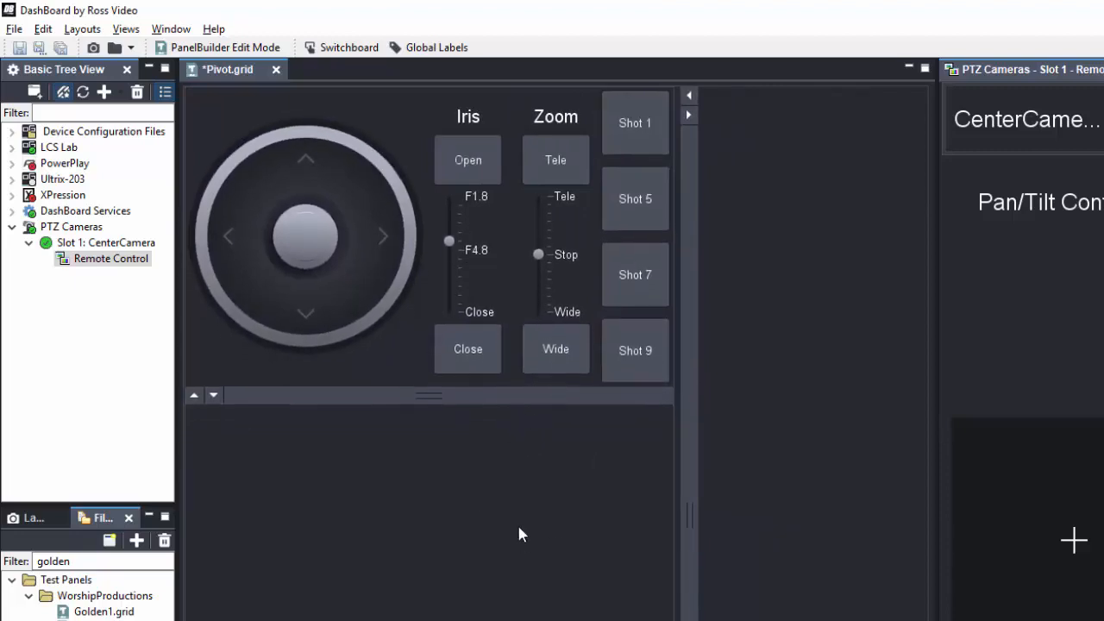
{"action": "left_click_drag", "start_coordinate": [314, 251], "coordinate": [368, 348]}
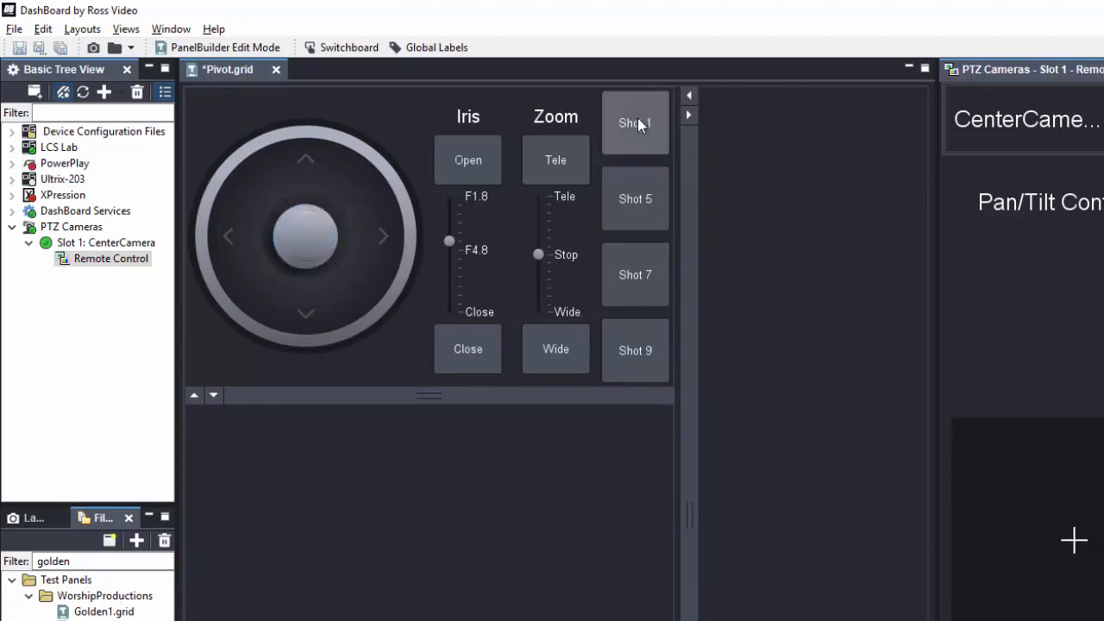